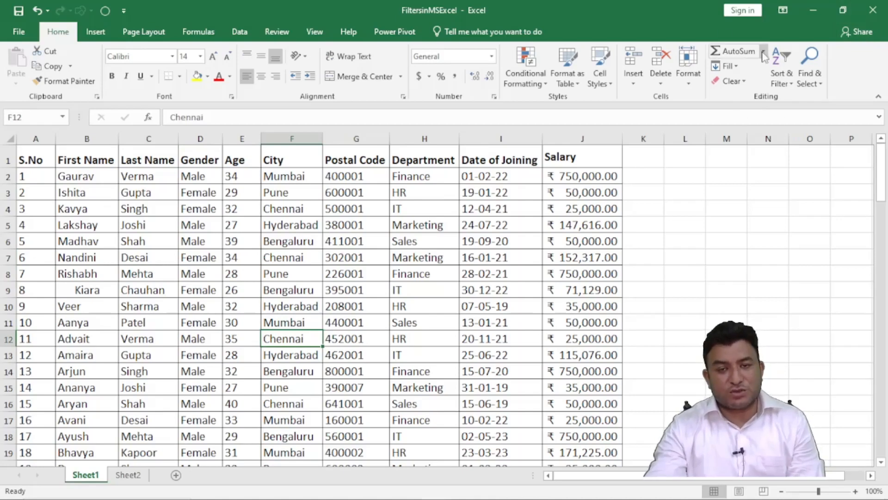
Turn on filtering for the employee table's header row and turn it off again
left_click(785, 70)
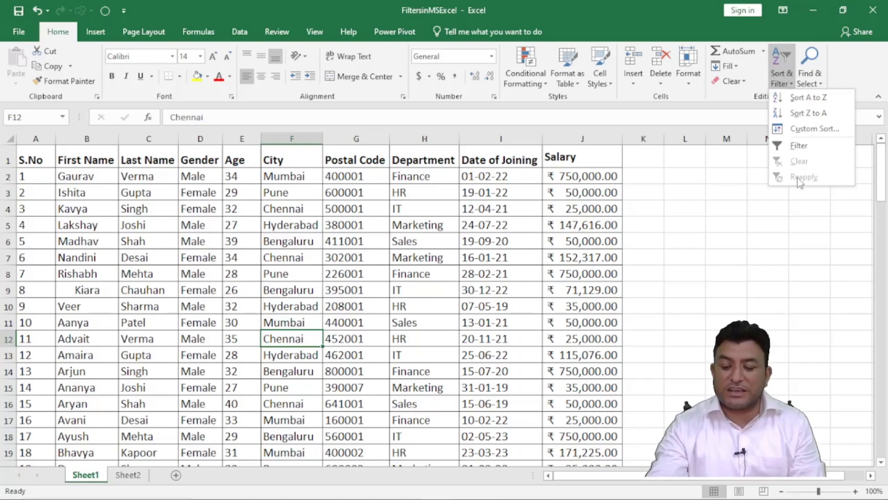
left_click(799, 146)
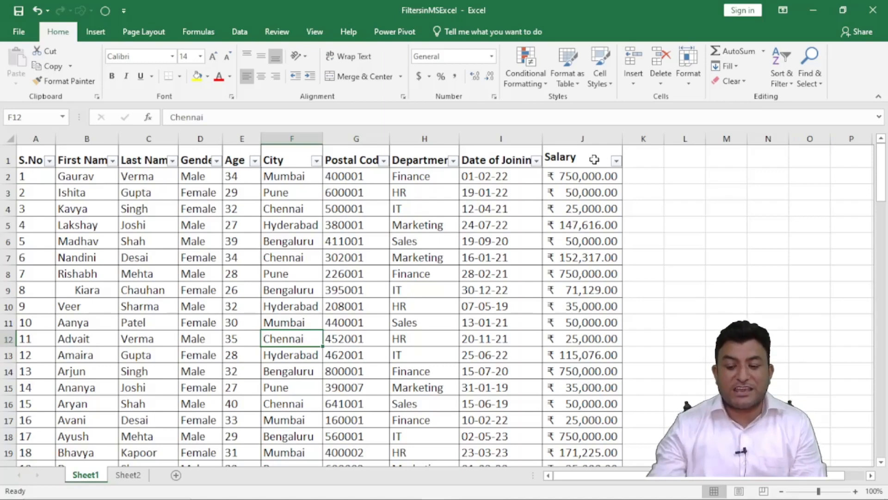
left_click(782, 74)
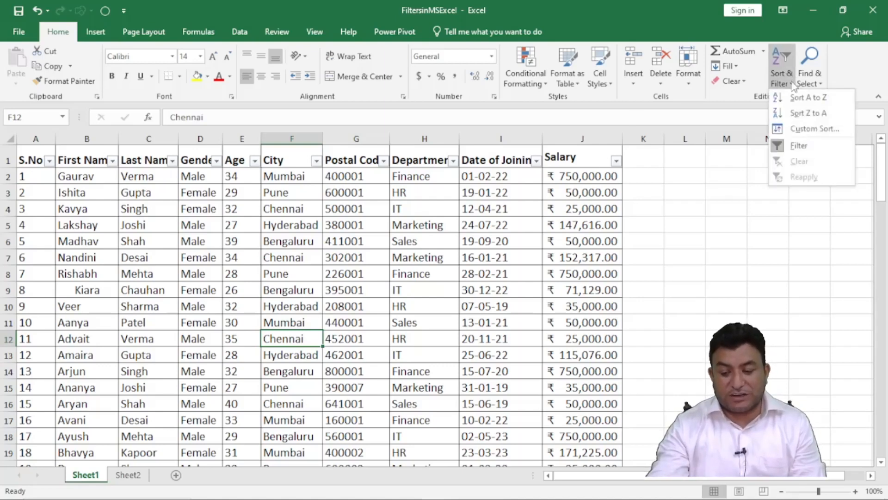
left_click(797, 148)
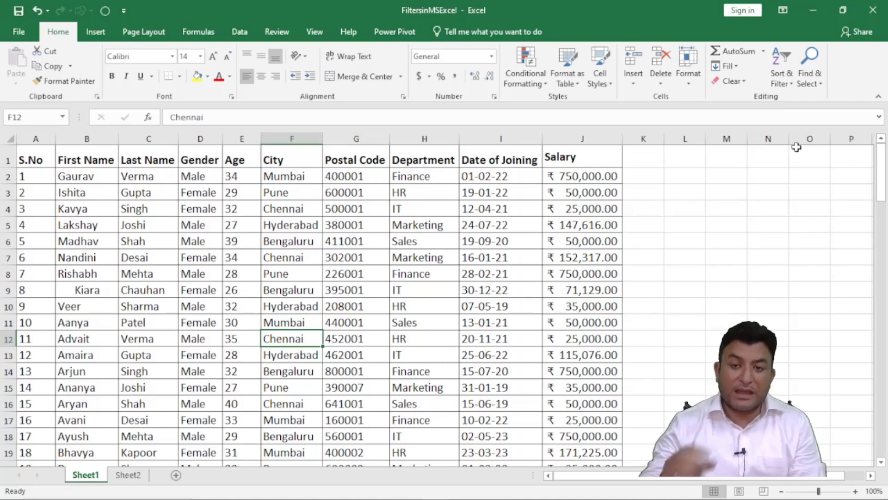
With Age cell E3 selected, add filter arrows to the table headers and remove them
left_click(234, 192)
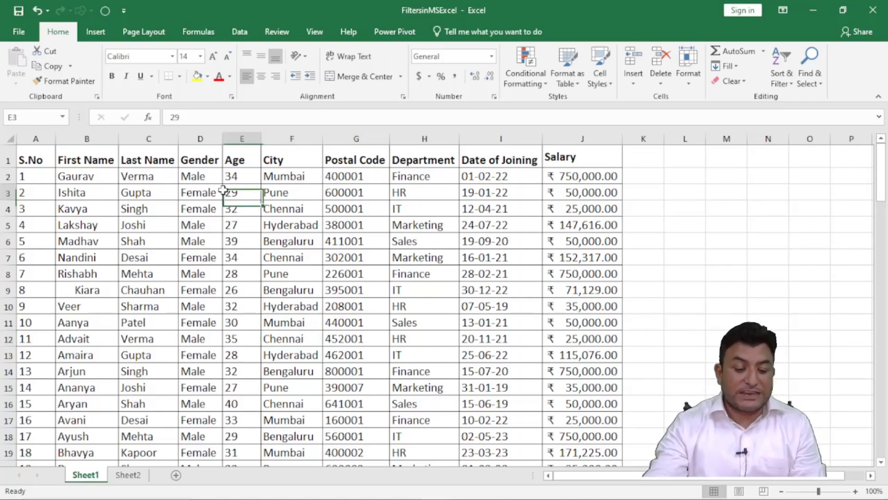
left_click(239, 31)
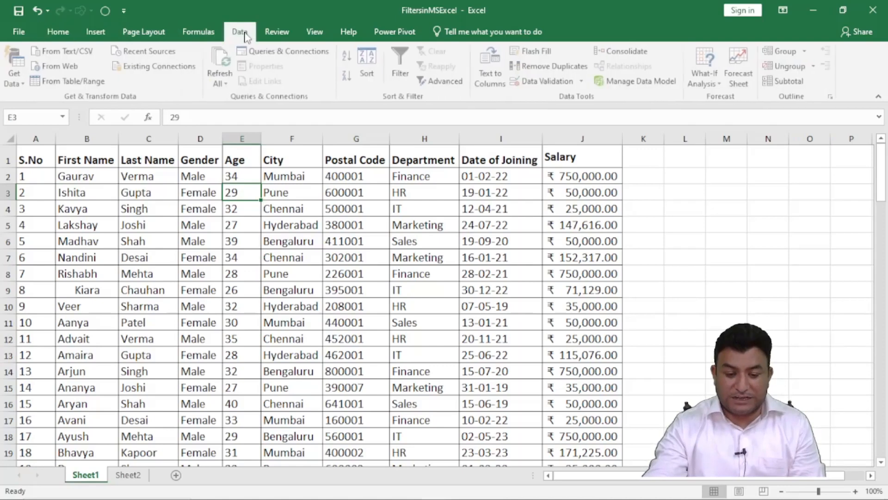
left_click(406, 59)
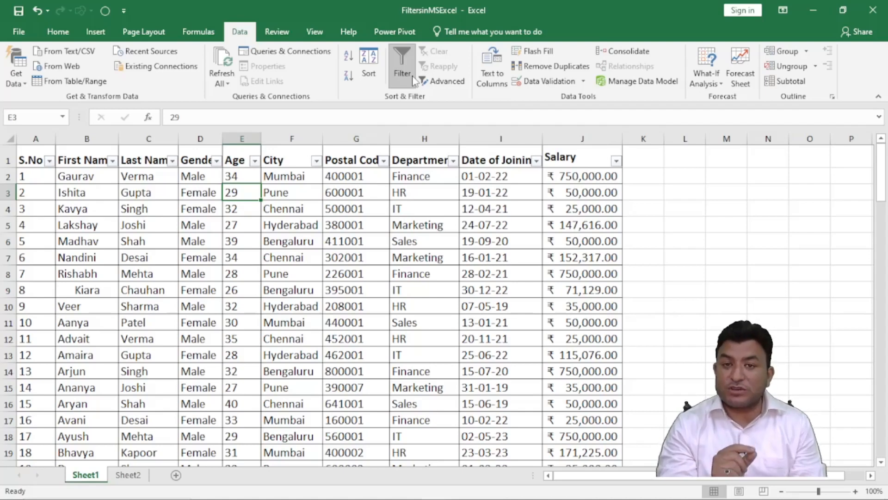
left_click(404, 73)
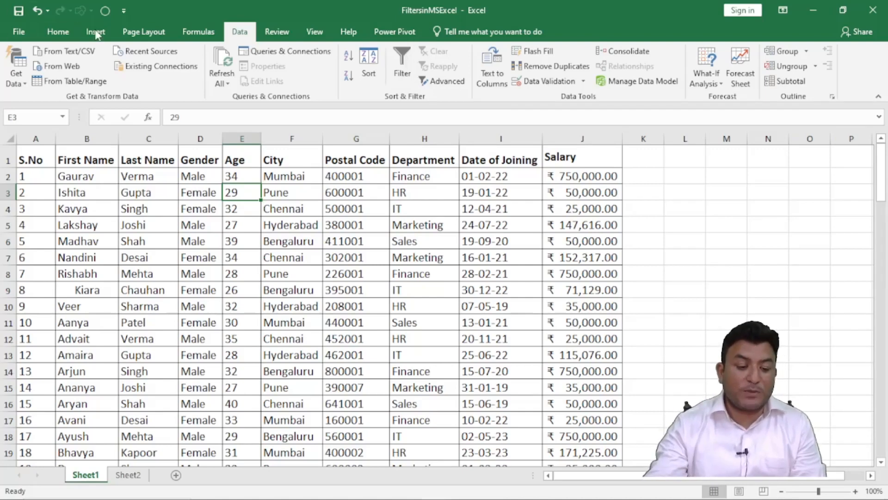
Select City cell F6 and toggle the table's header filters on and off
left_click(55, 33)
left_click(272, 245)
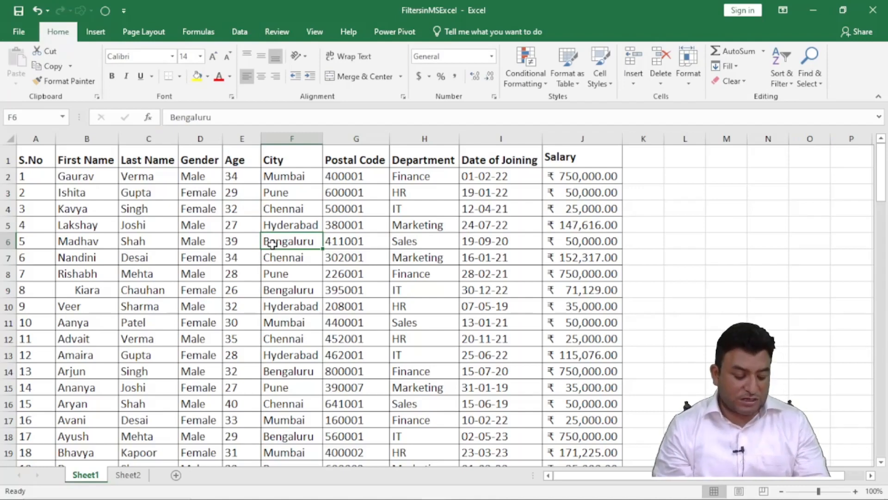
key("ctrl+shift+l")
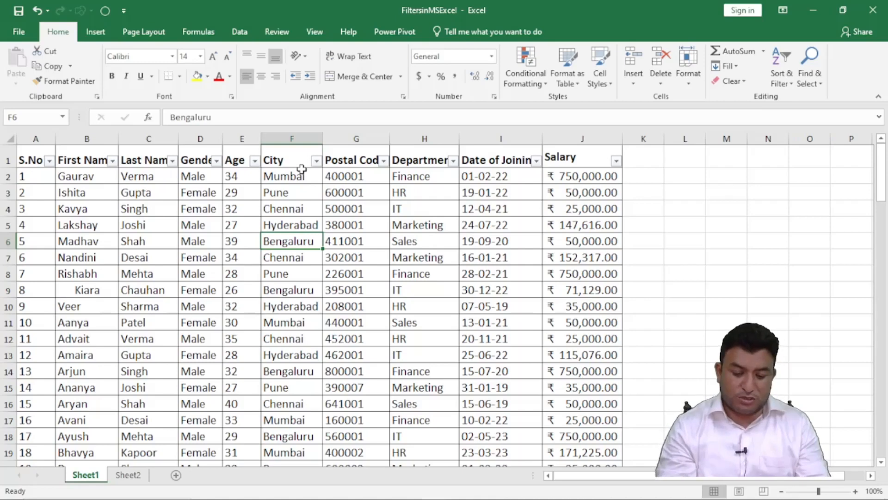
key("ctrl+shift+l")
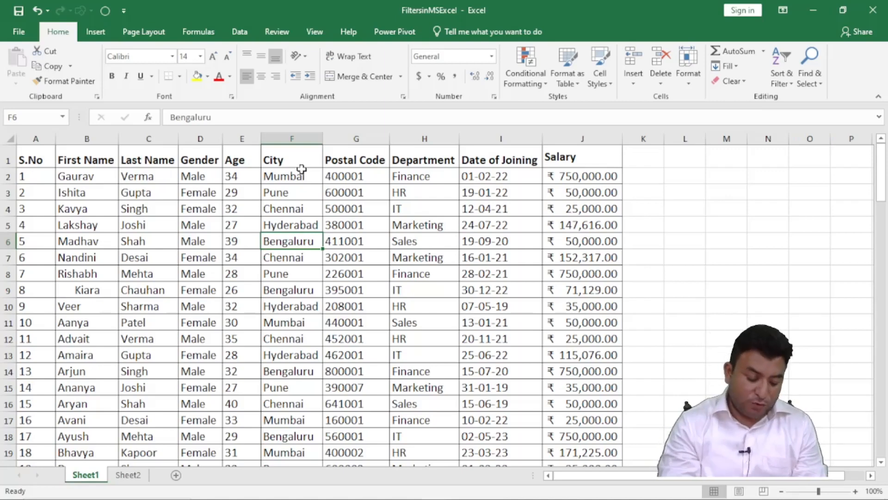
Enable the table's filters, select header row 1 to inspect it, and disable the filters from cell E4
key("alt")
key("d")
key("f")
key("f")
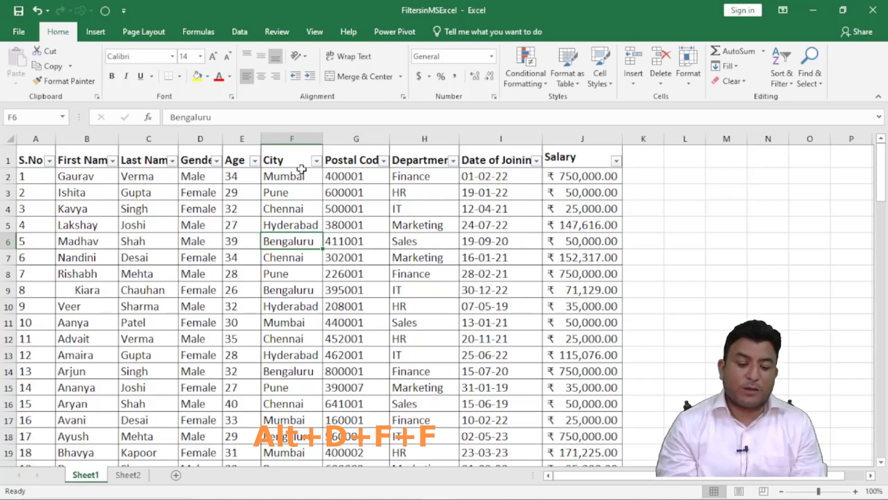
left_click(8, 160)
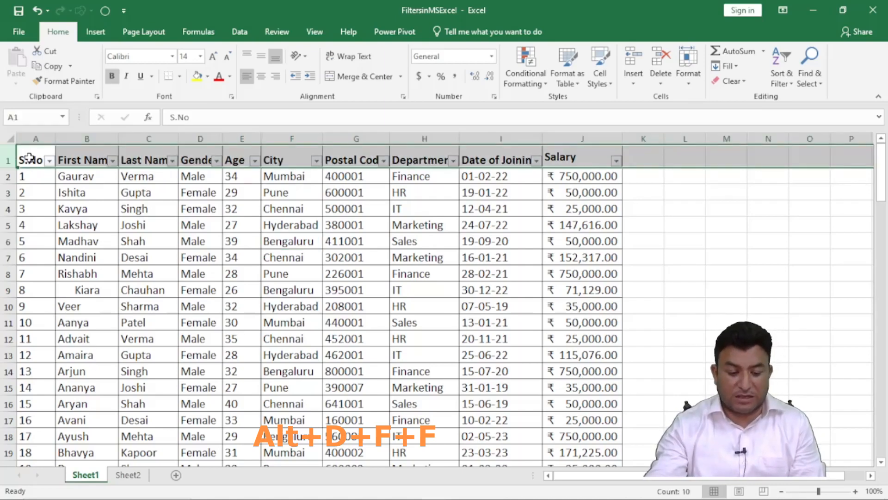
left_click(227, 211)
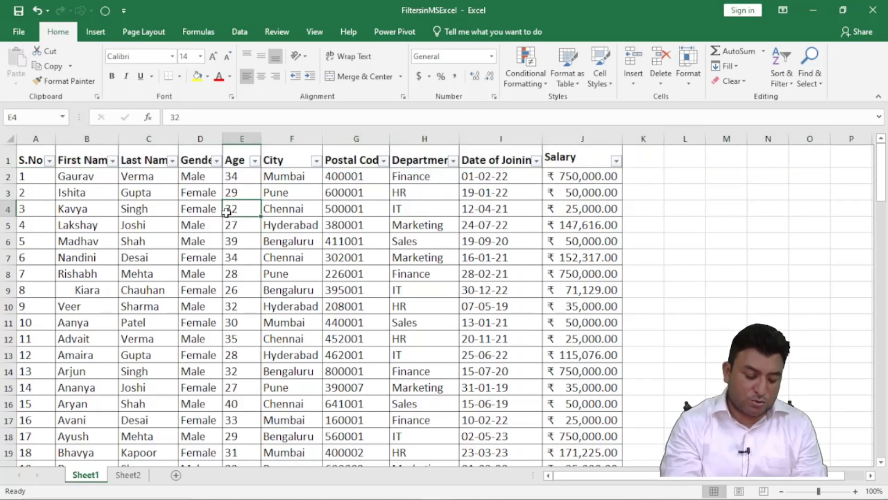
key("alt")
key("d")
key("f")
key("f")
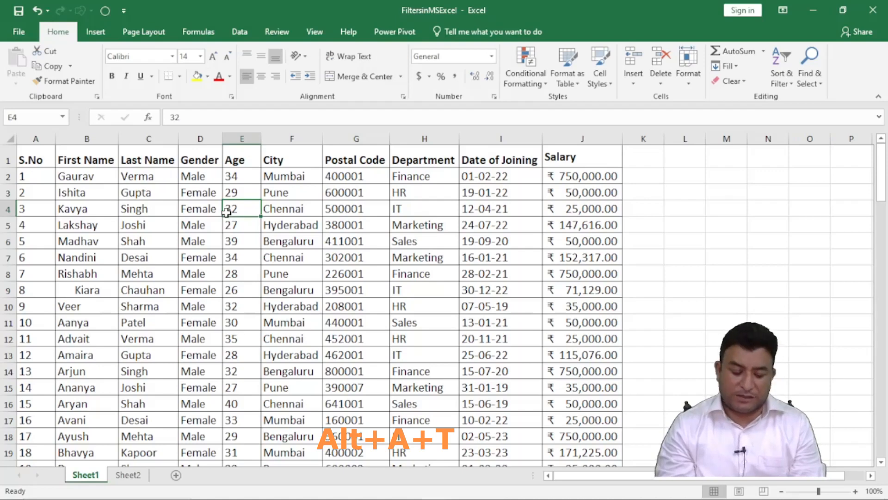
Switch the header filters on and off once more with cell E4 selected
key("alt")
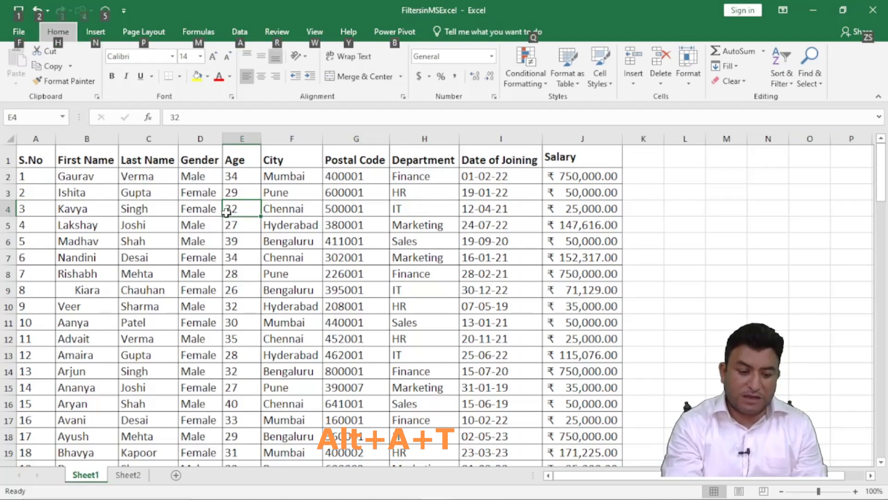
key("a")
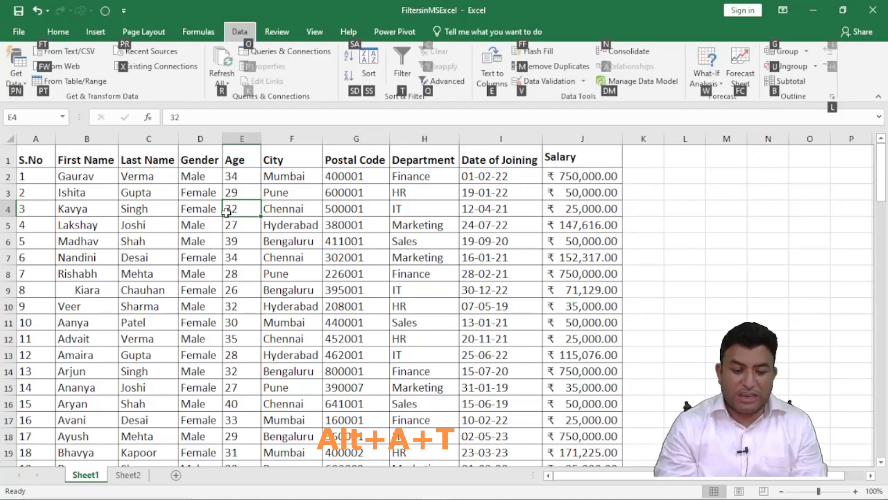
key("t")
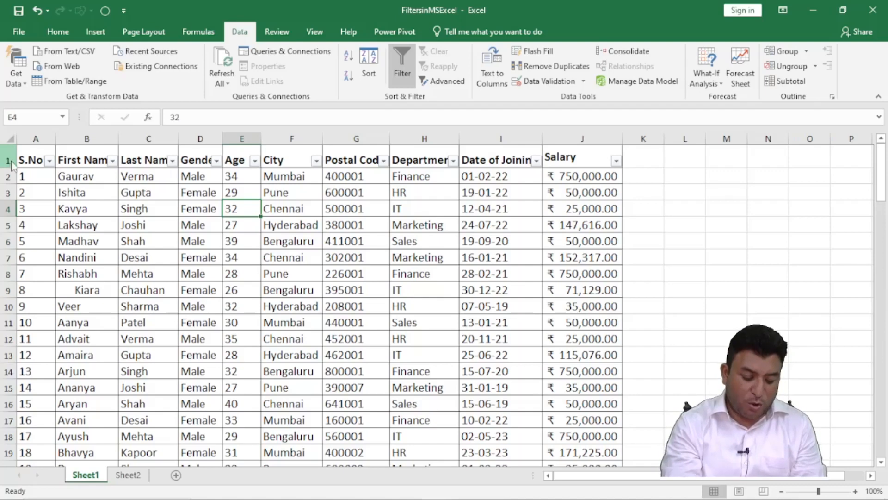
key("ctrl+shift+l")
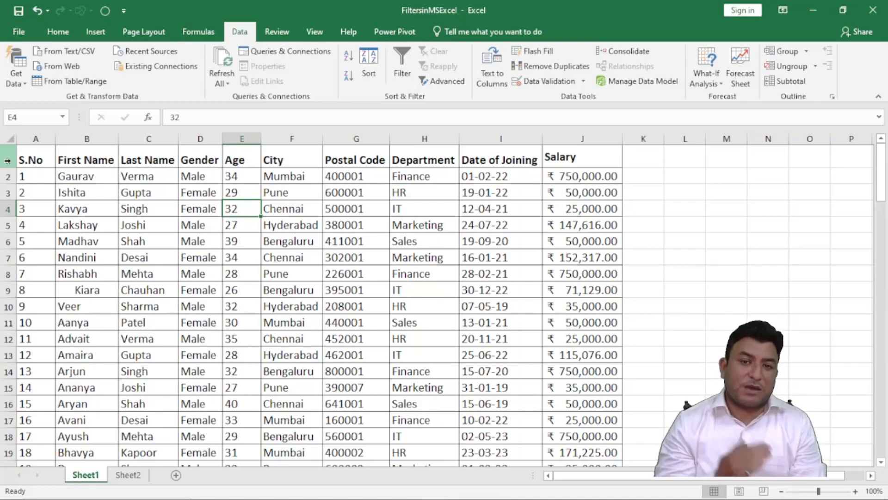
Select Age cell E7 and apply filters to all the table's header columns
left_click(235, 257)
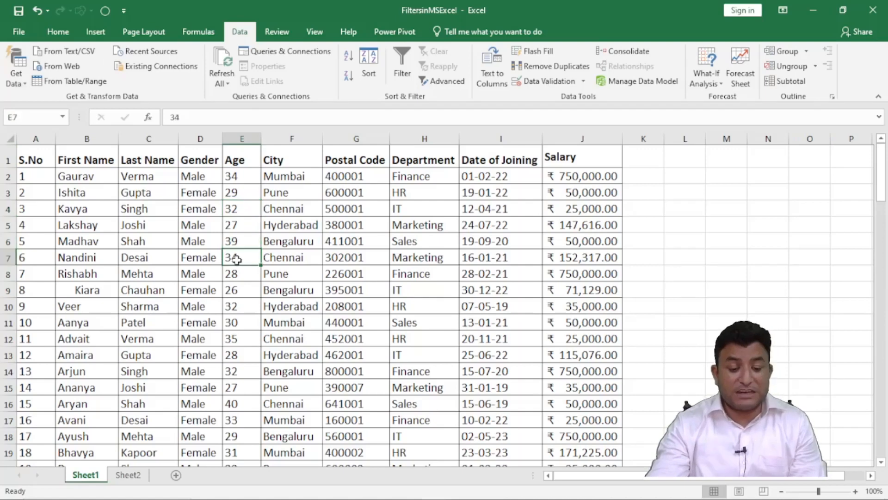
left_click(45, 31)
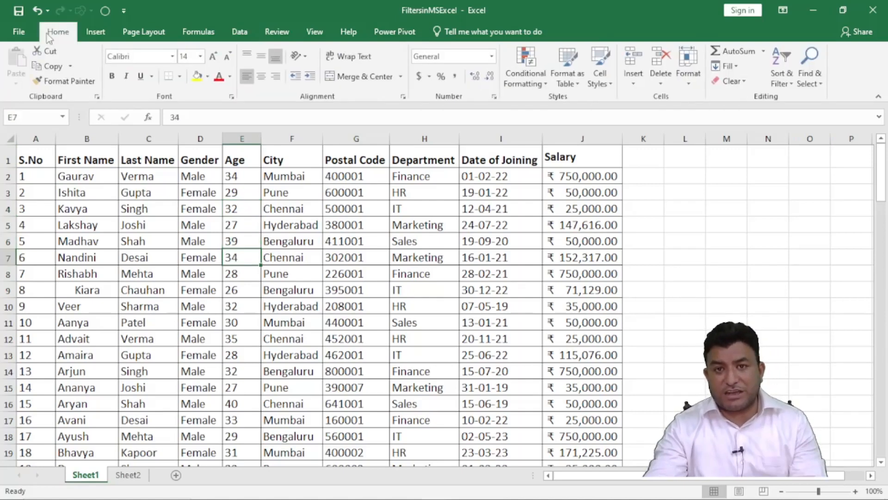
left_click(807, 82)
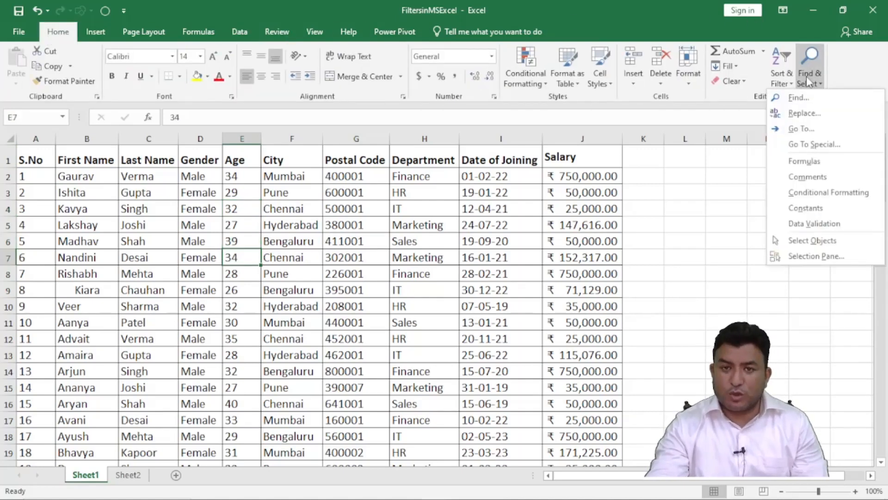
left_click(781, 74)
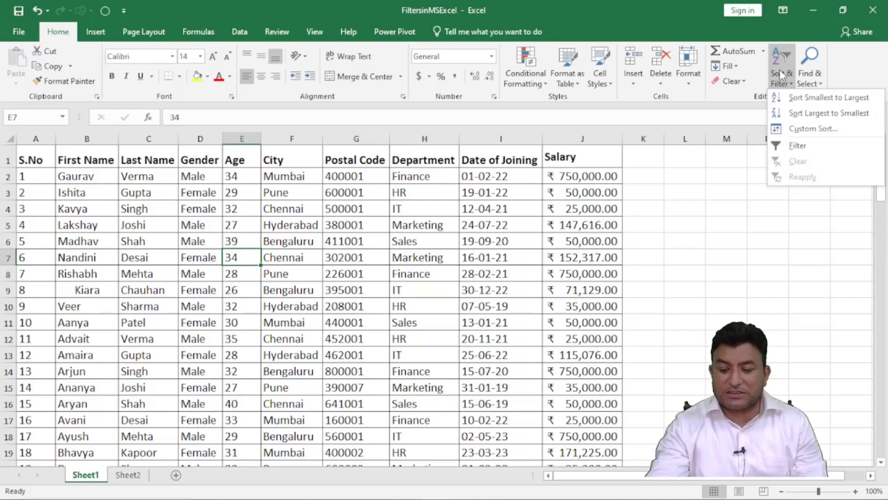
left_click(804, 146)
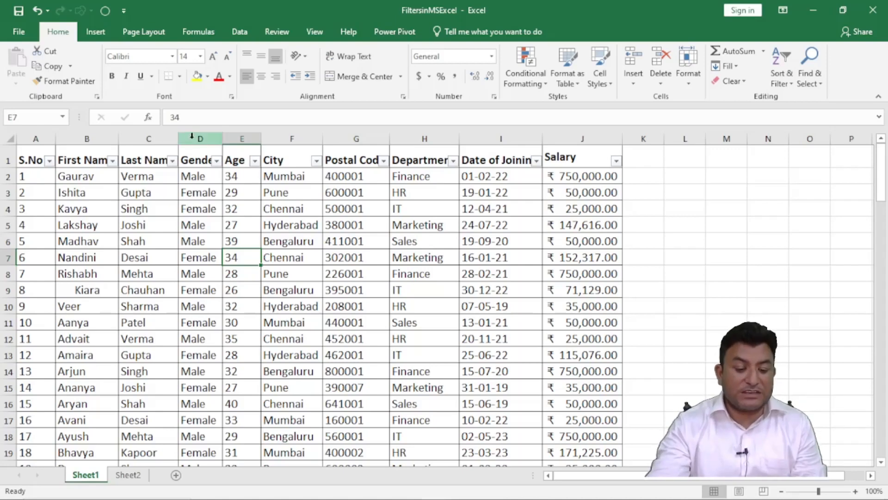
Widen the Gender, Last Name, First Name and S.No columns so the headings clear their filter arrows
left_click_drag(223, 139, 242, 139)
left_click_drag(178, 139, 190, 139)
left_click_drag(120, 141, 126, 139)
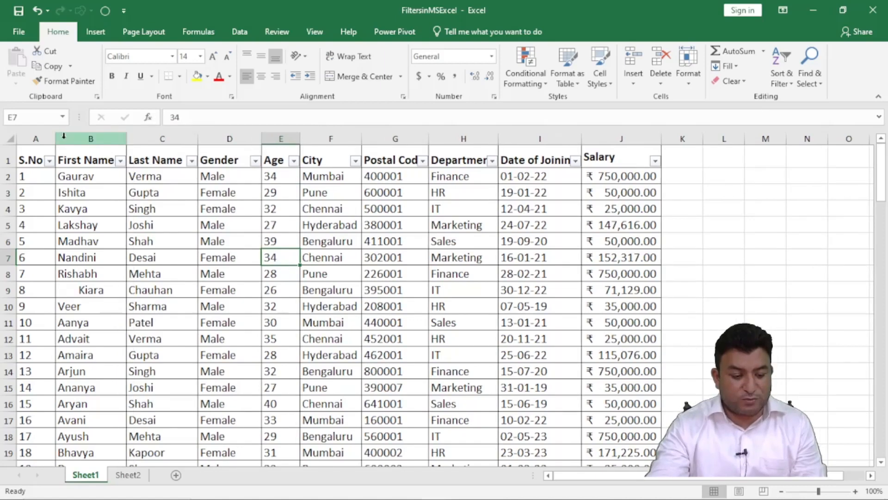
left_click_drag(56, 140, 66, 140)
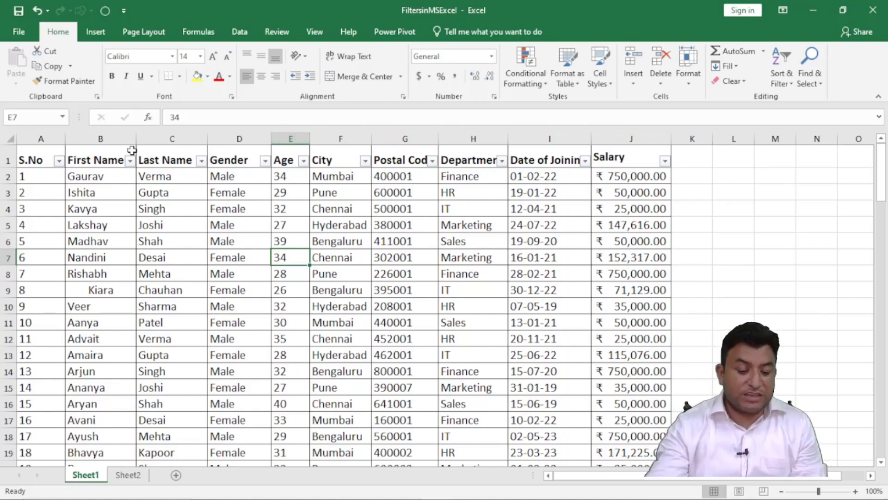
Filter the Gender column to show only Female records
left_click(239, 138)
left_click(245, 231)
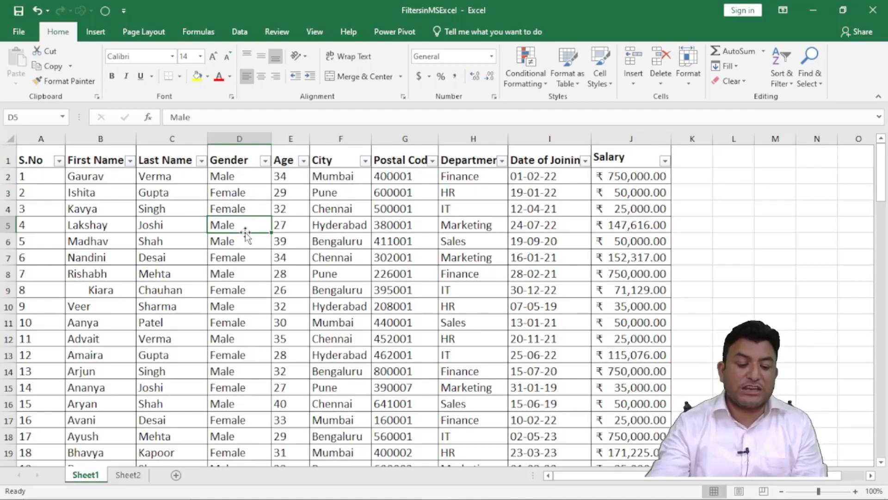
left_click(264, 161)
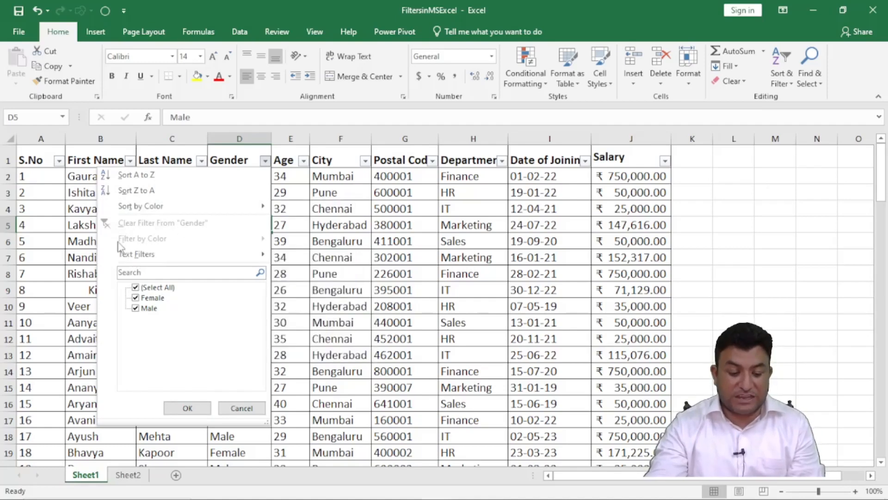
mouse_move(153, 255)
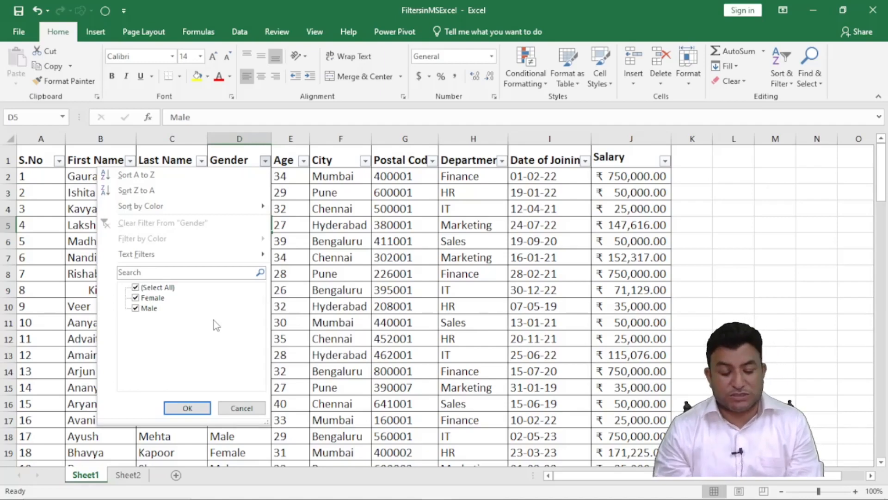
left_click(136, 288)
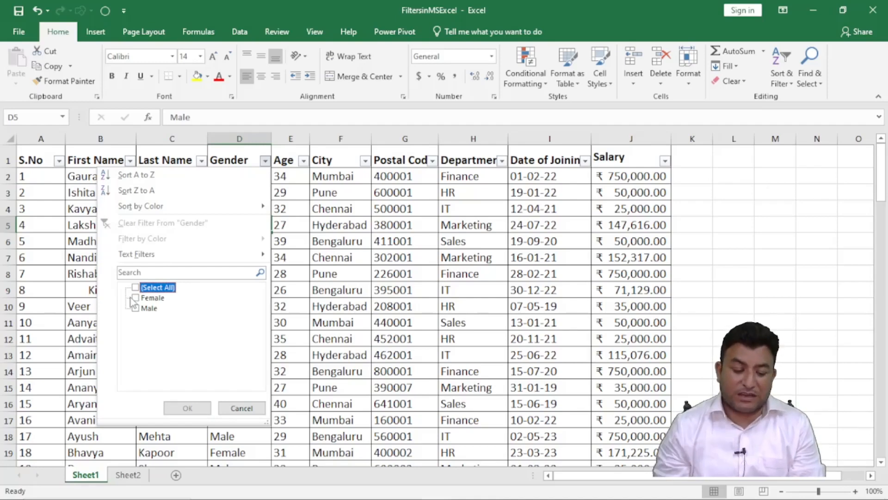
left_click(136, 298)
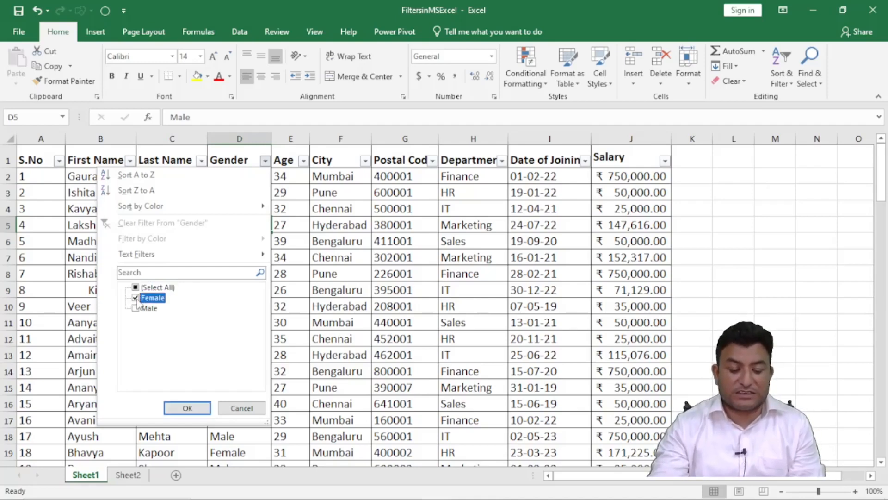
left_click(188, 408)
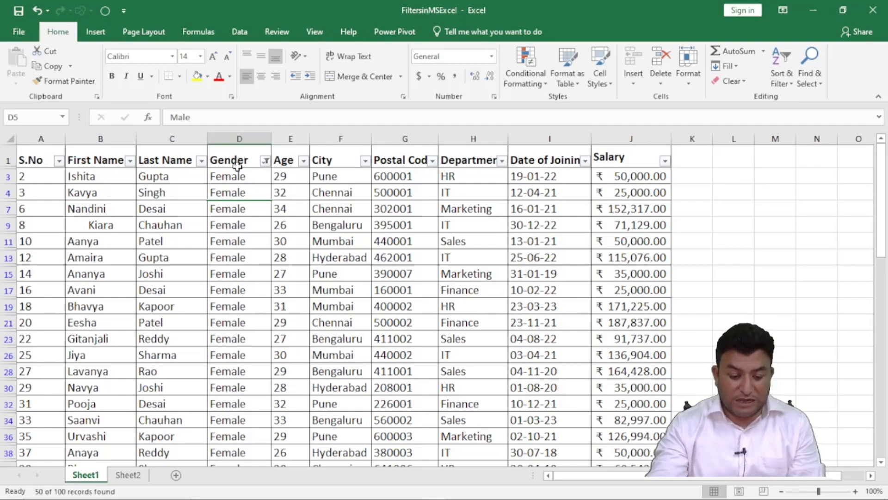
Filter the Department column to show only HR records among the female employees
scroll(226, 292, "down", 1)
scroll(225, 291, "down", 5)
scroll(227, 291, "down", 3)
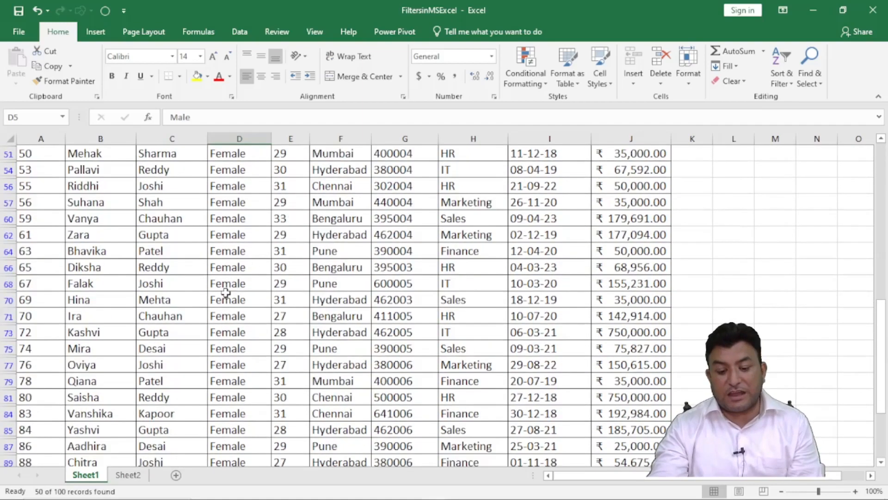
scroll(227, 289, "up", 6)
scroll(226, 286, "up", 3)
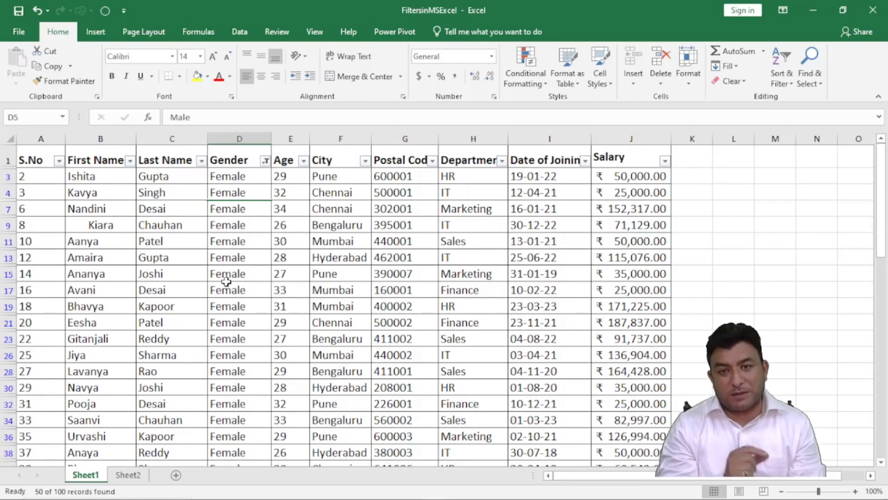
left_click(501, 161)
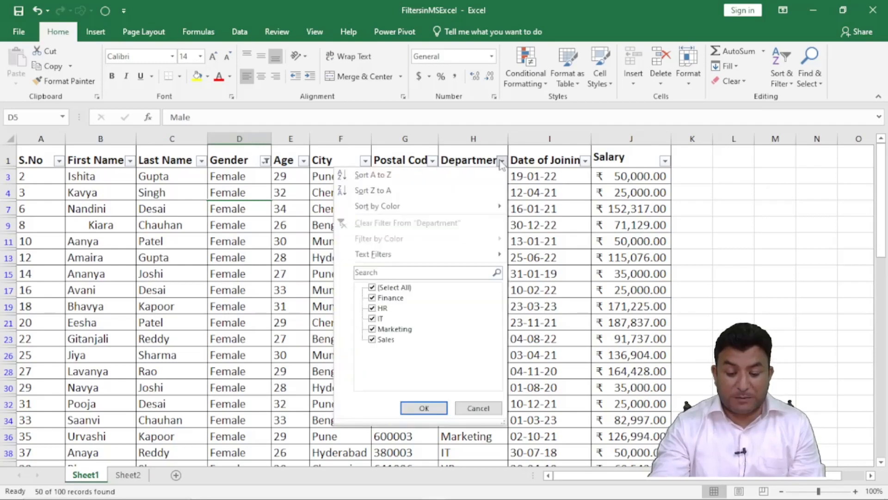
left_click(372, 287)
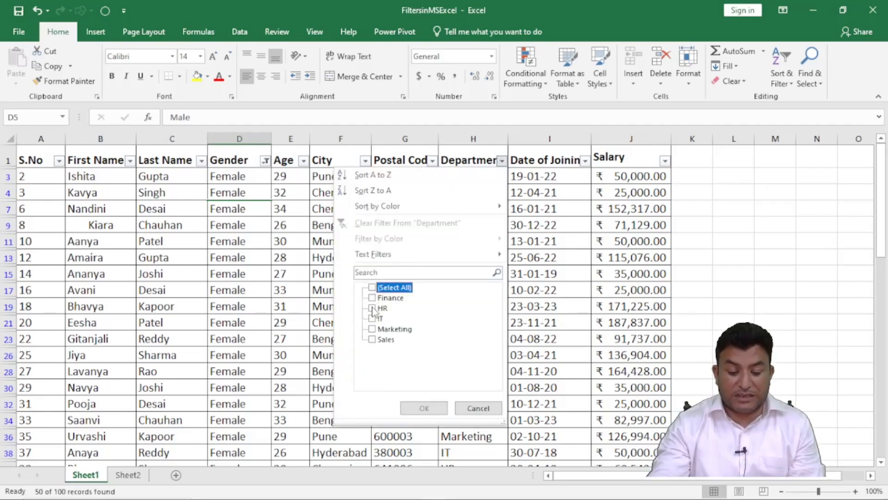
left_click(372, 308)
left_click(424, 407)
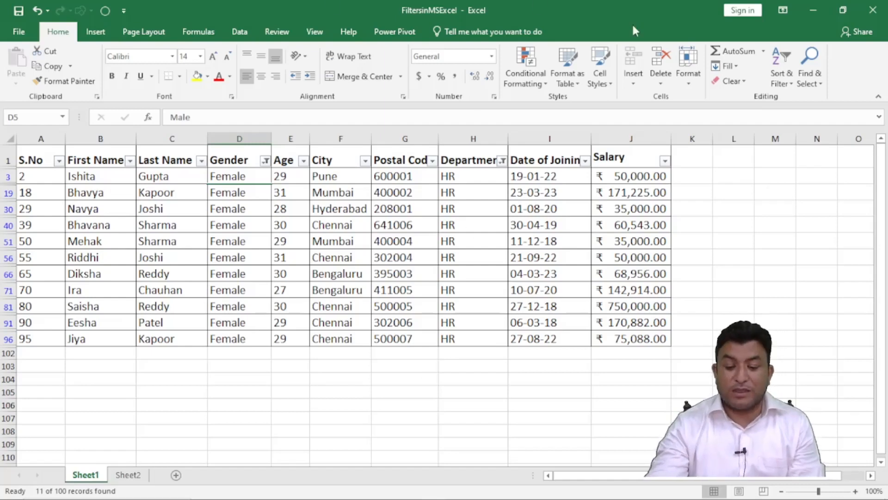
Filter the Salary column to show only the ₹50,000.00 and ₹750,000.00 salaries
left_click(664, 161)
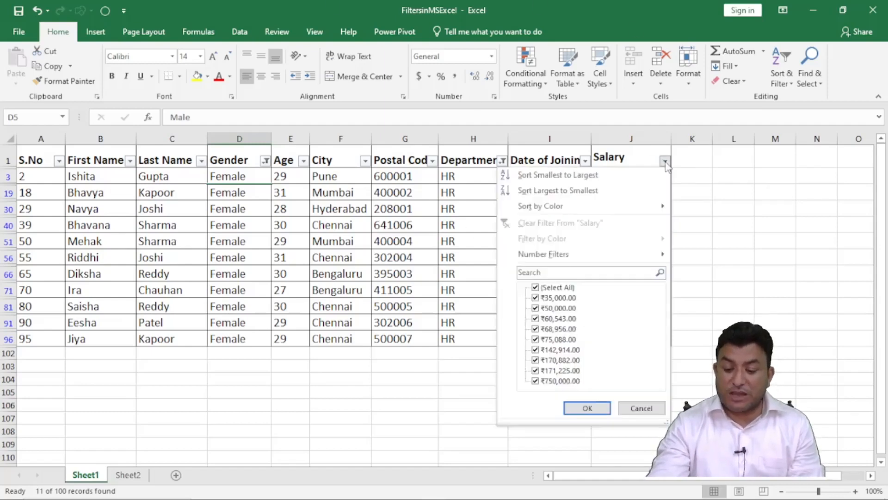
mouse_move(545, 260)
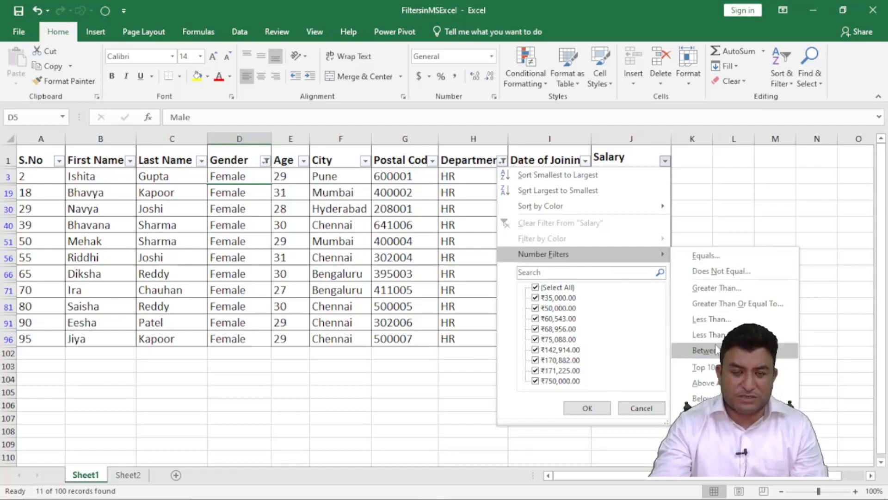
left_click(536, 288)
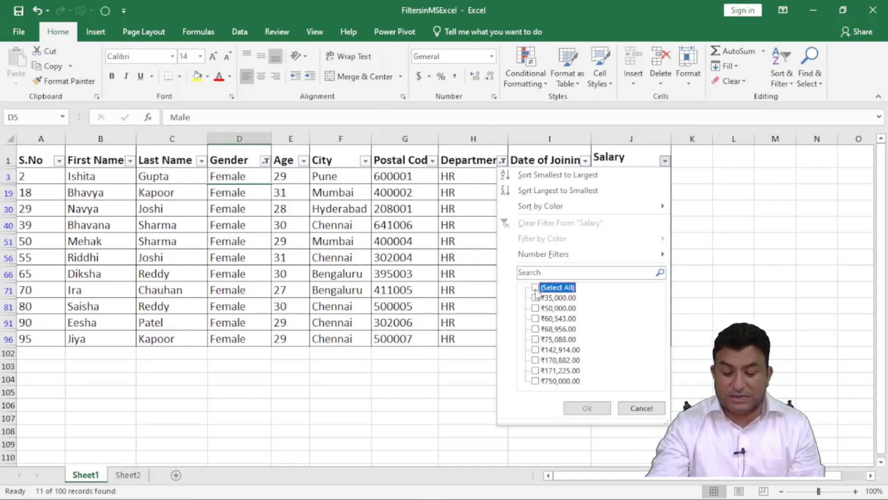
left_click(535, 308)
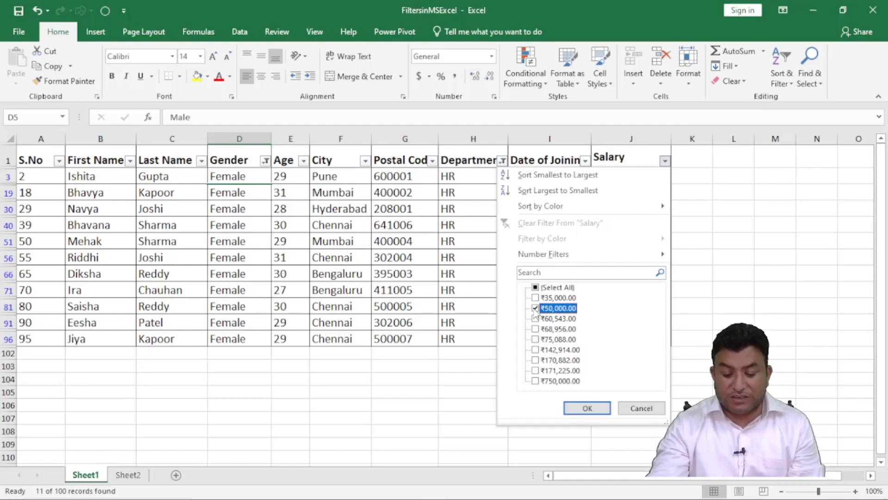
left_click(536, 380)
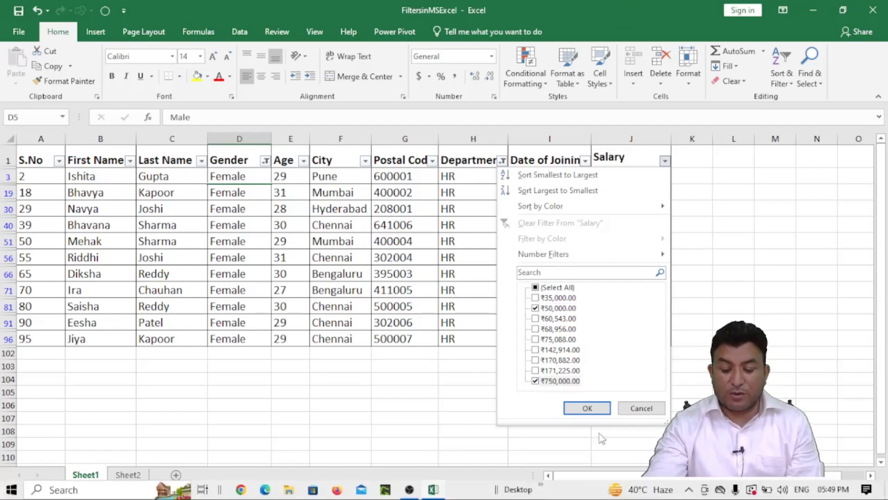
left_click(592, 408)
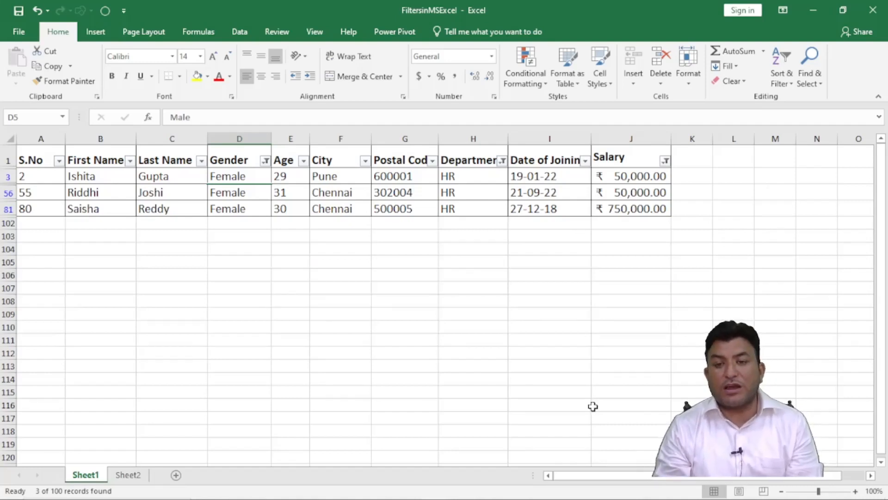
Remove ₹750,000.00 from the Salary filter so only ₹50,000.00 stays included
left_click(665, 161)
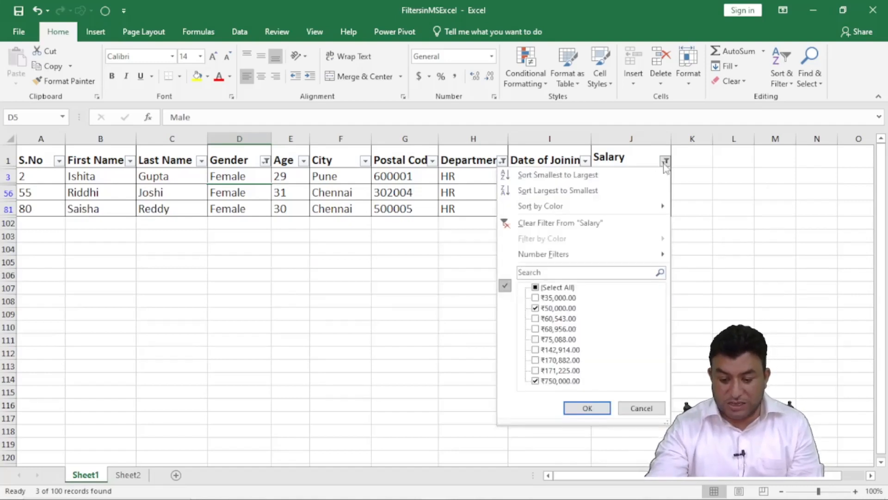
left_click(536, 381)
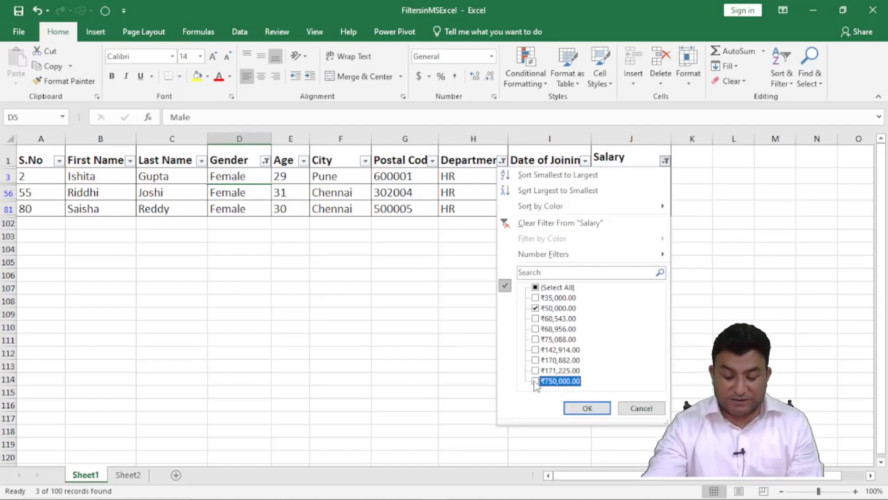
left_click(589, 409)
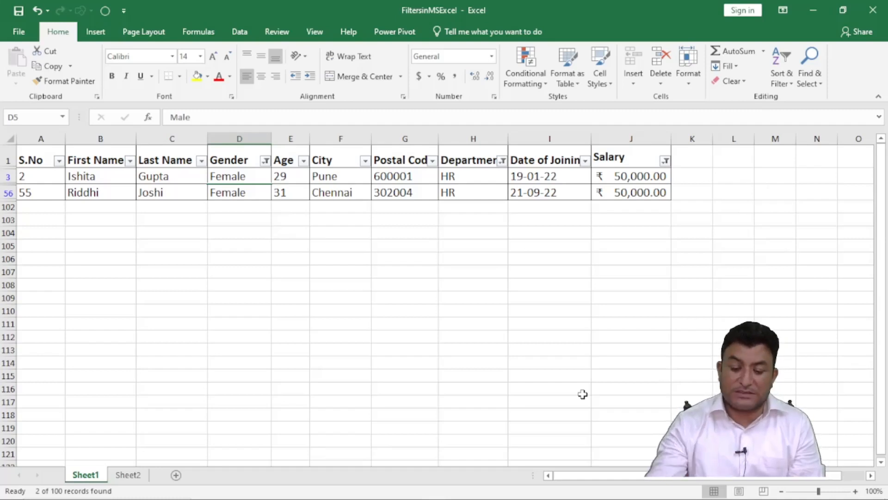
Clear the filter from the Salary column and turn off the filters for the whole table
left_click(665, 160)
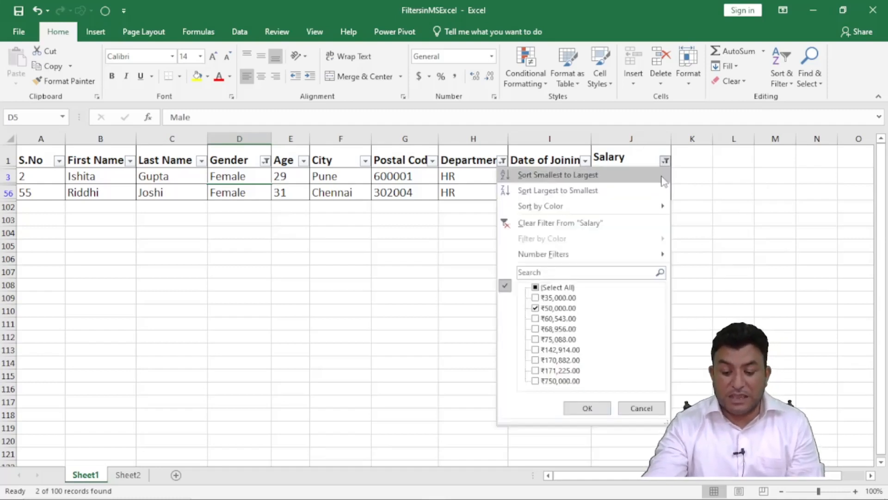
left_click(578, 226)
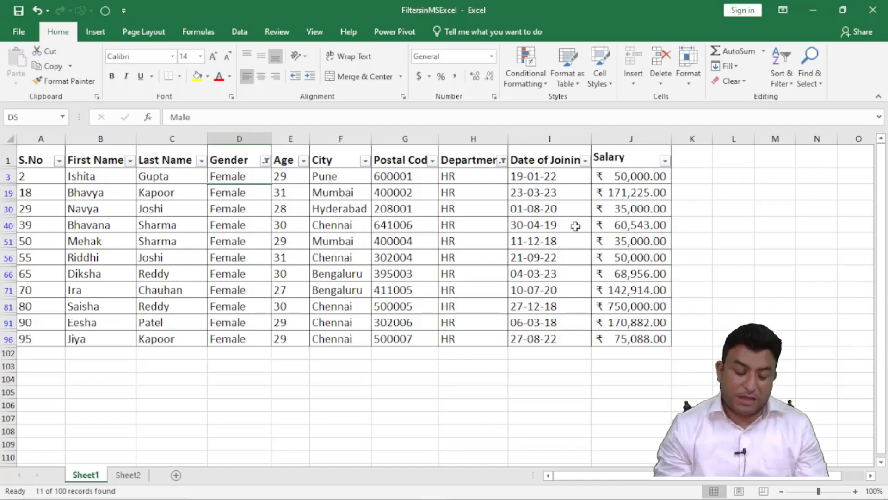
key("ctrl+shift+l")
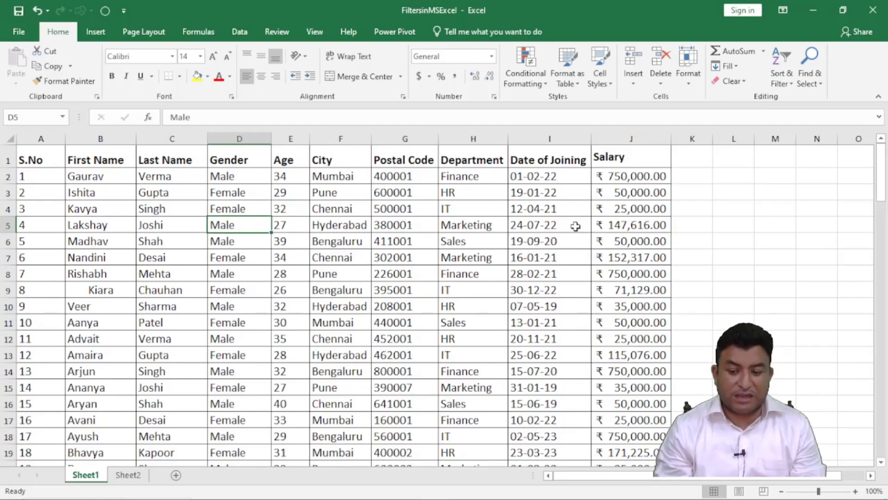
Turn the filters back on for all the table's header columns
left_click(809, 69)
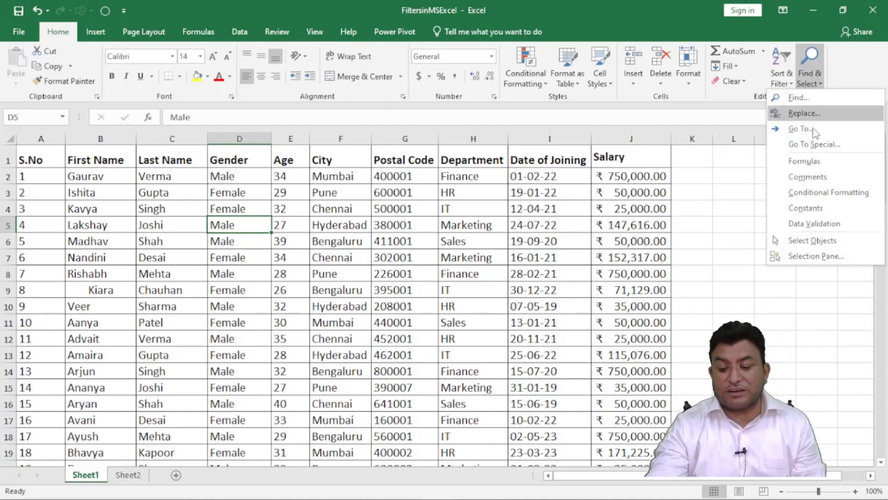
left_click(774, 74)
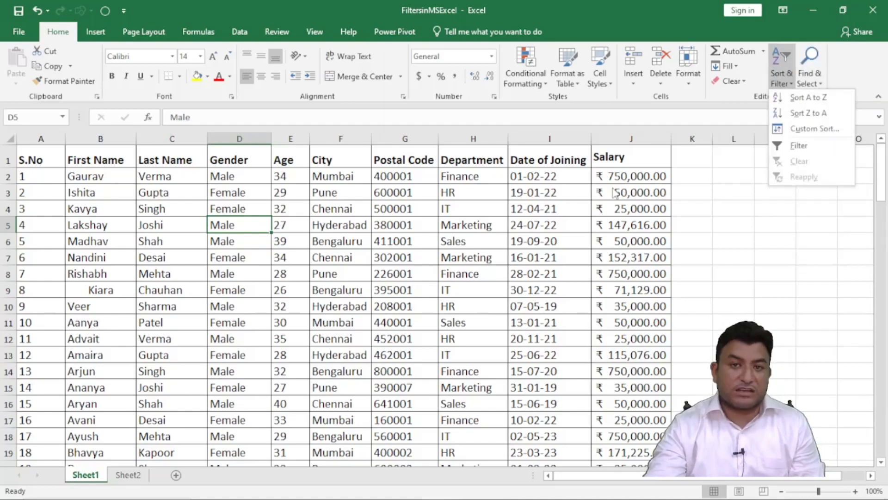
left_click(257, 263)
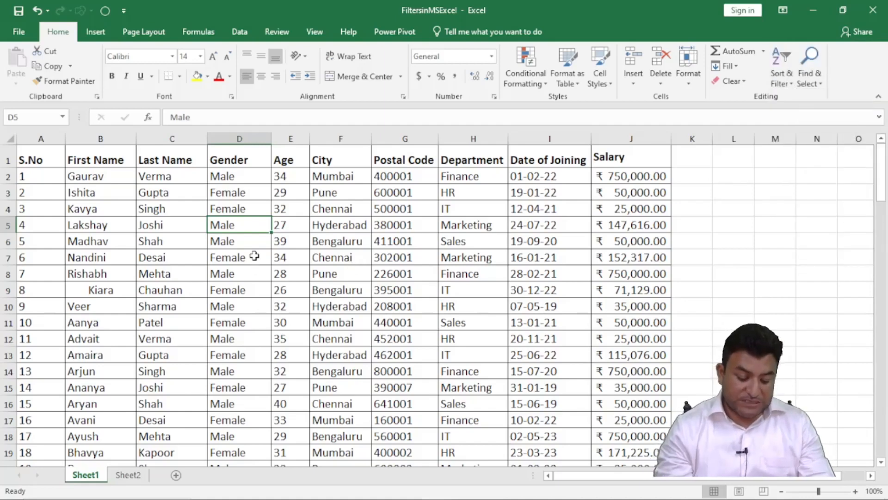
key("ctrl+shift+l")
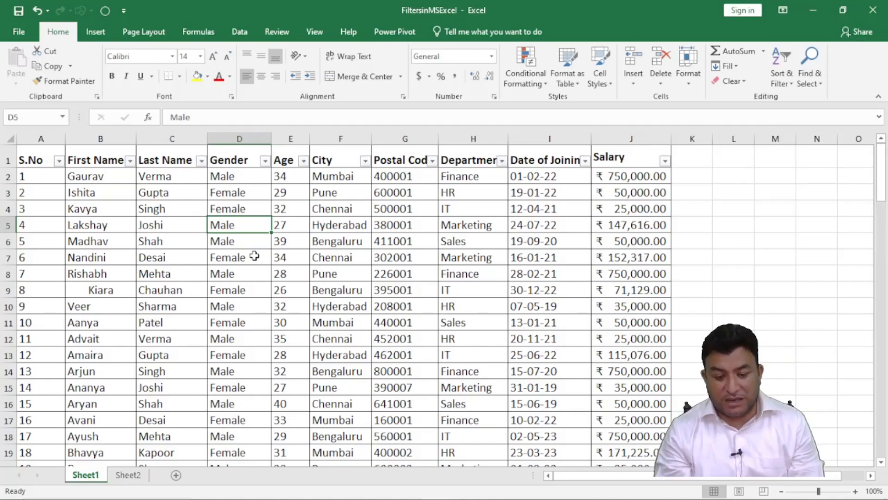
Filter the City column to Mumbai records by searching its values for "Mumbai"
left_click(298, 239)
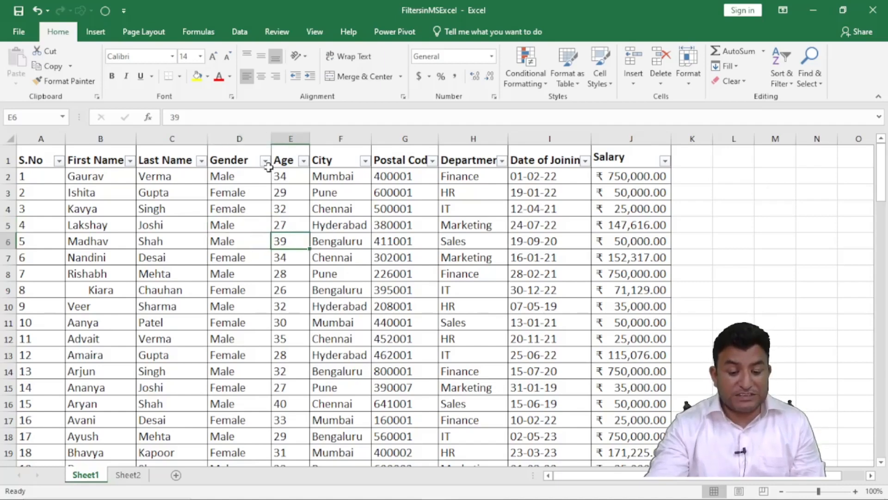
left_click(366, 161)
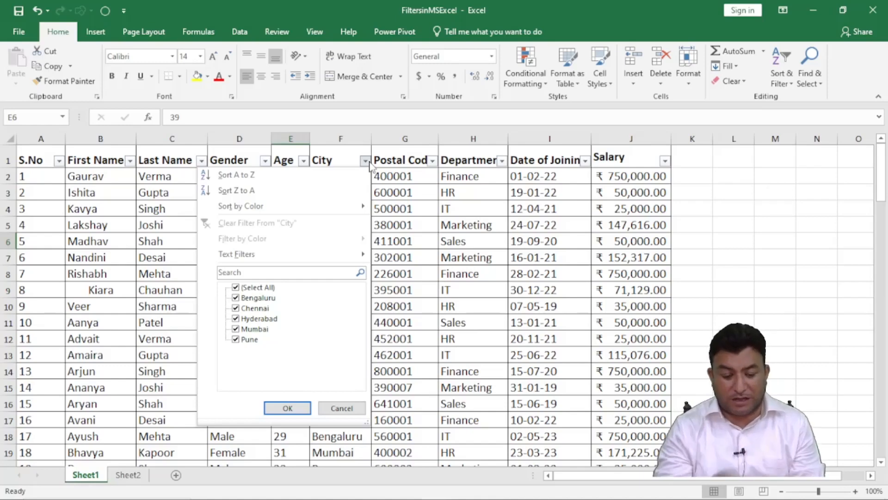
left_click(244, 273)
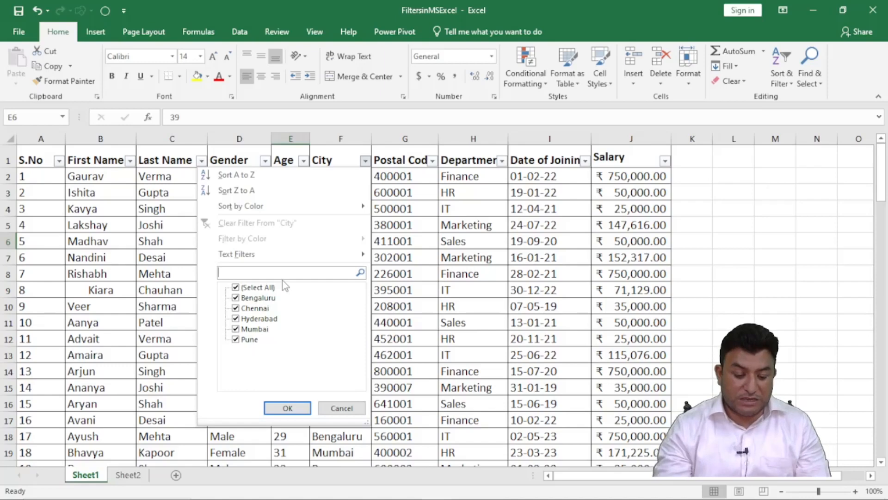
type("M")
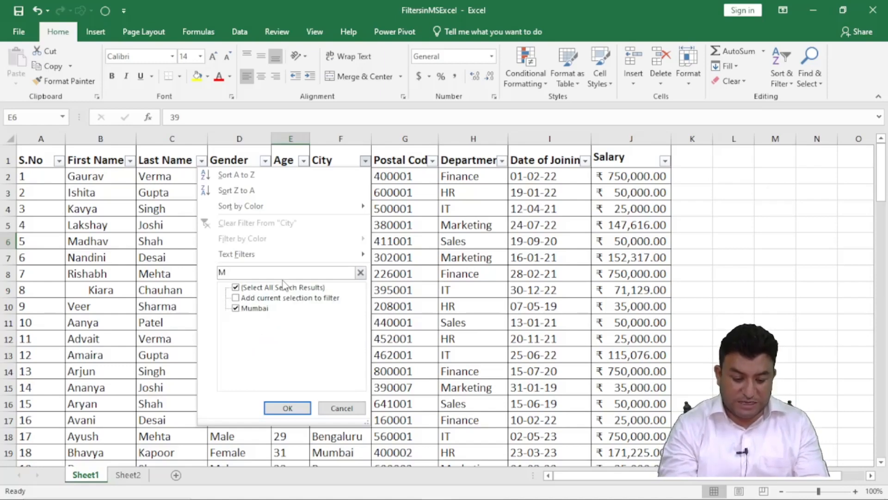
type("umbai")
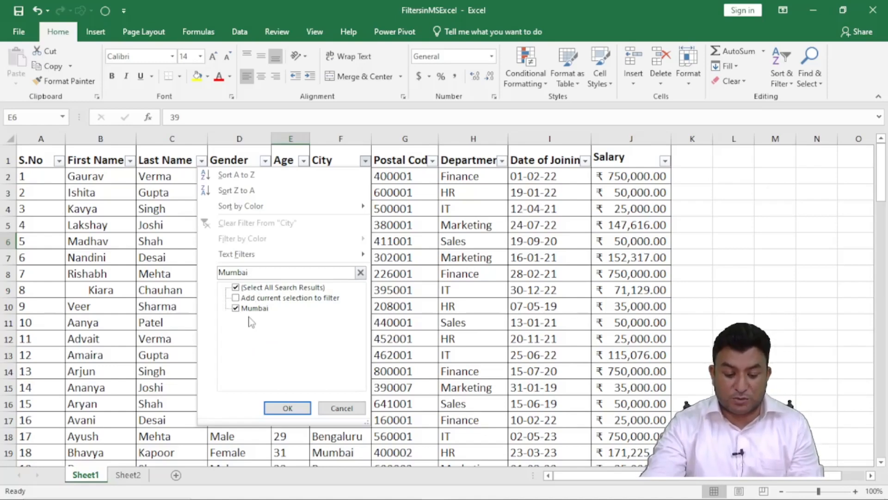
left_click(287, 409)
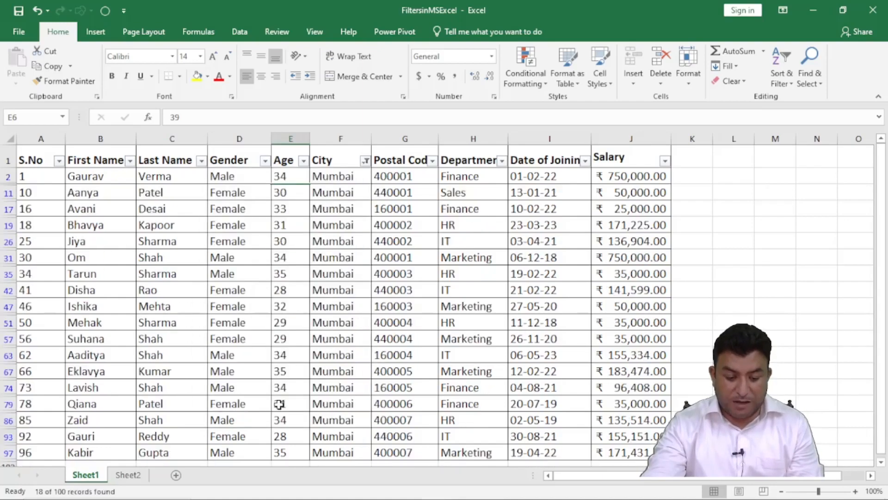
scroll(357, 339, "down", 2)
scroll(351, 348, "up", 2)
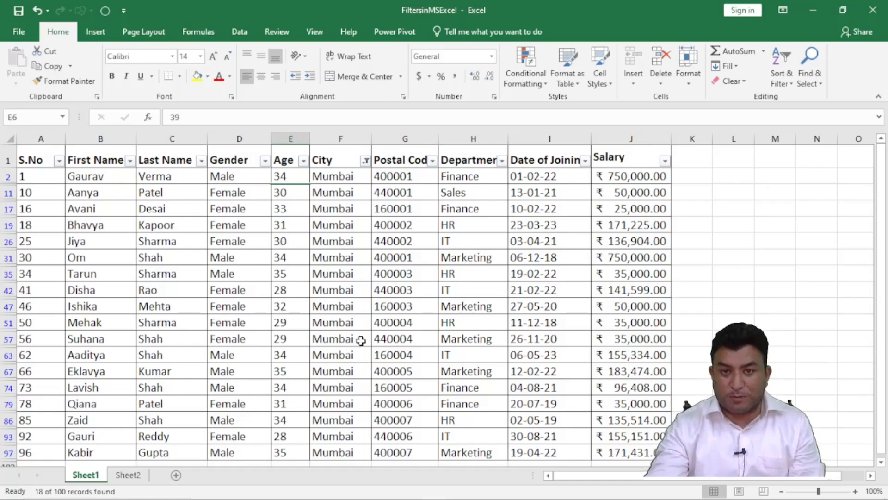
left_click(340, 337)
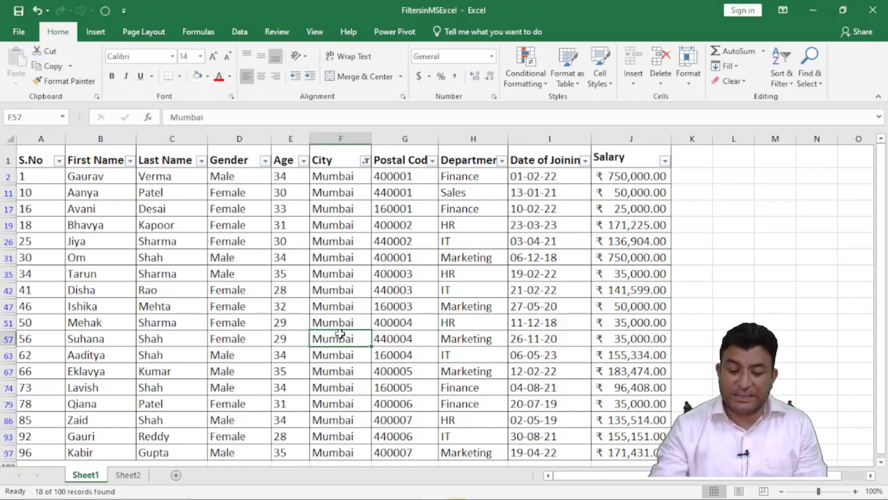
left_click_drag(333, 181, 334, 377)
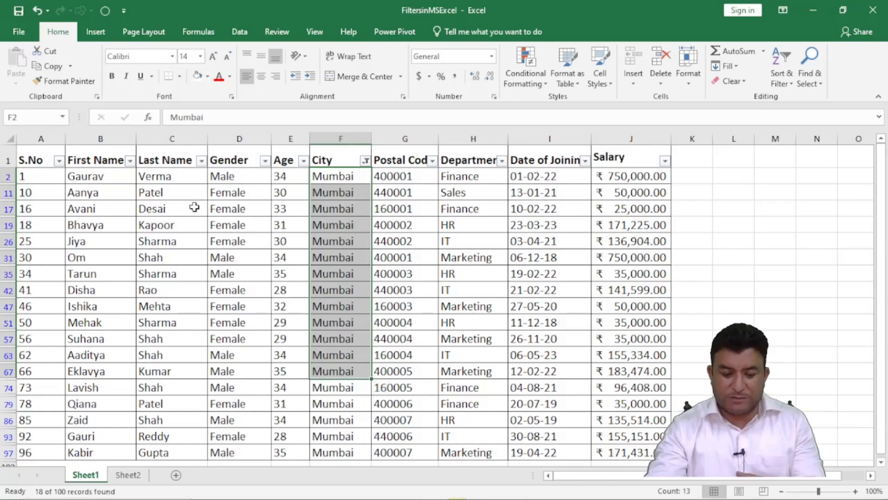
left_click(230, 212)
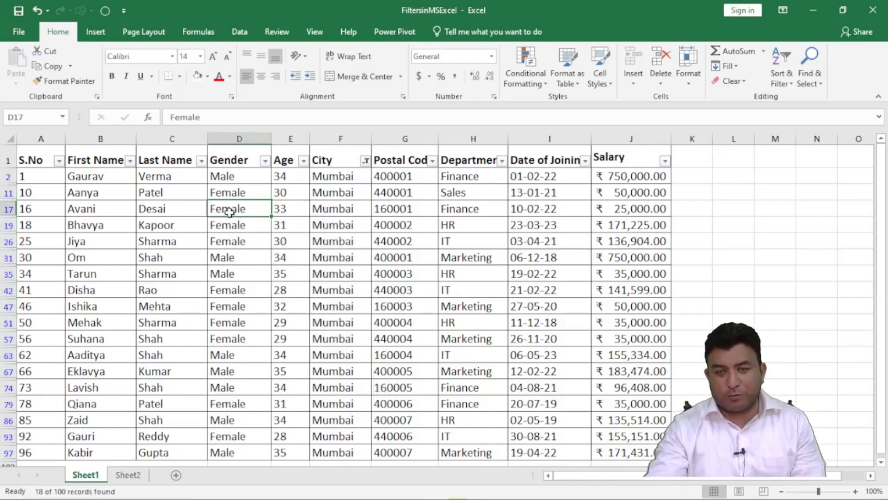
Filter the Date of Joining column to show only dates in 2023
left_click(585, 161)
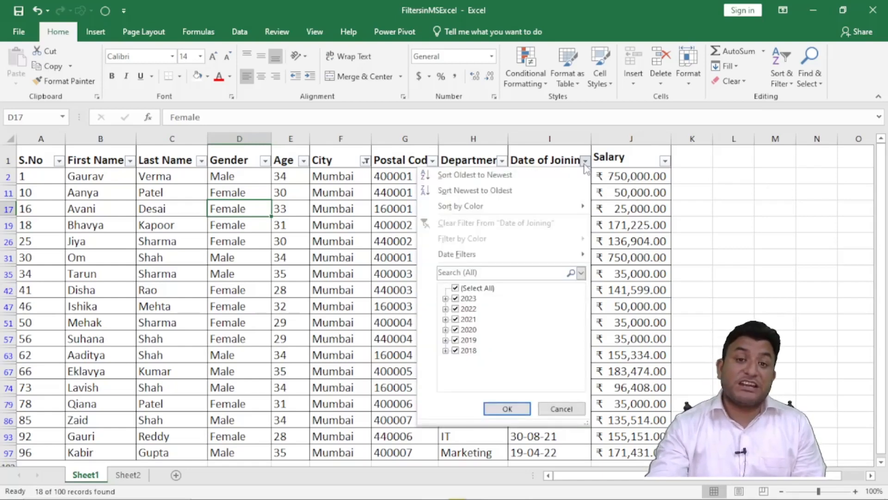
left_click(456, 288)
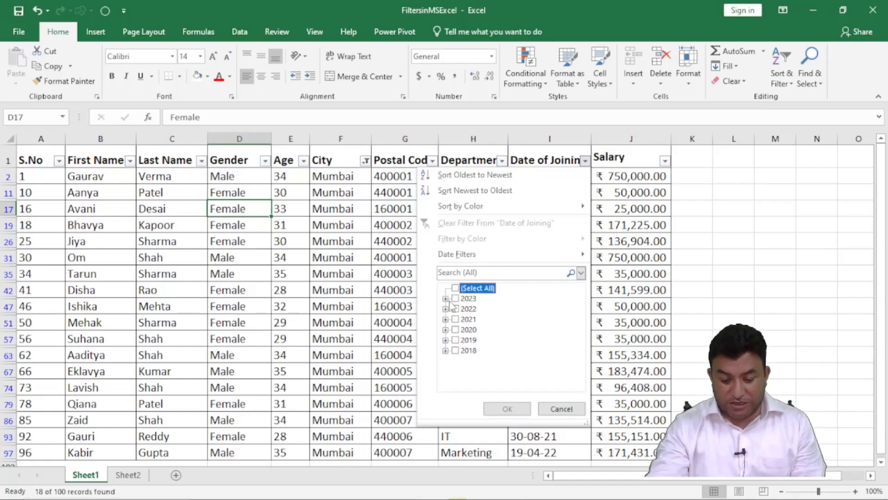
left_click(455, 299)
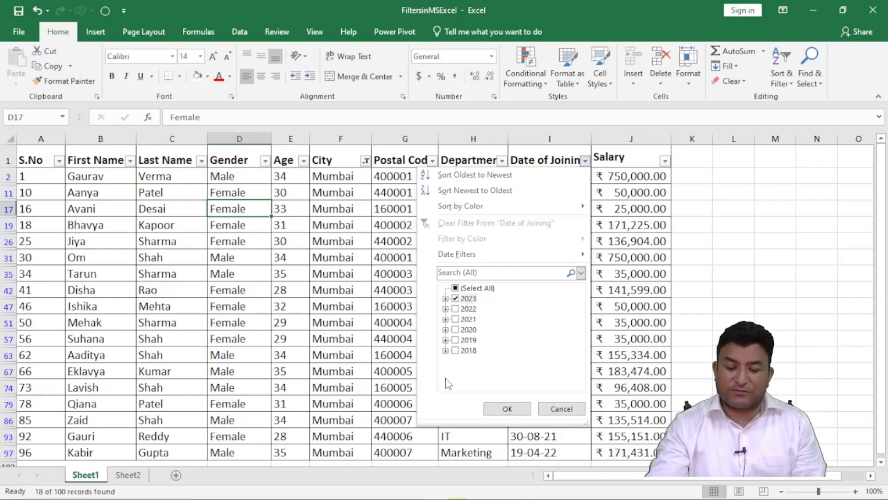
left_click(506, 409)
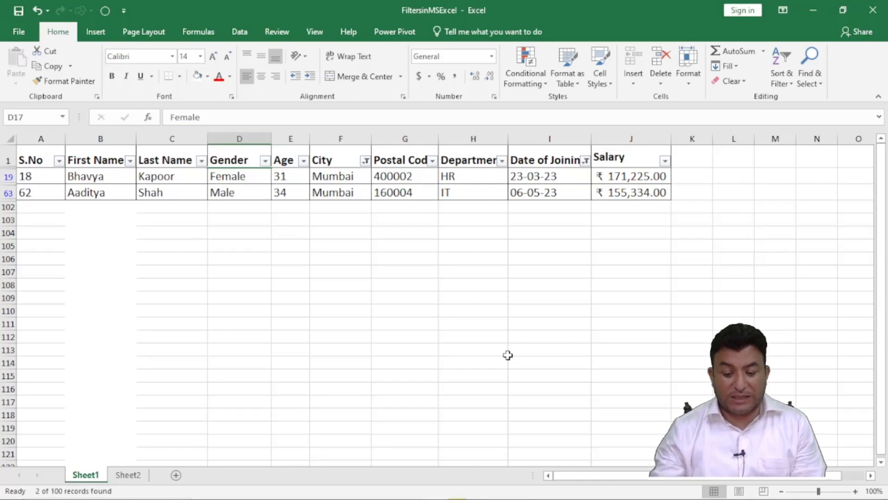
Clear the City column's filter and limit the Date of Joining filter to February and March 2023
left_click(366, 161)
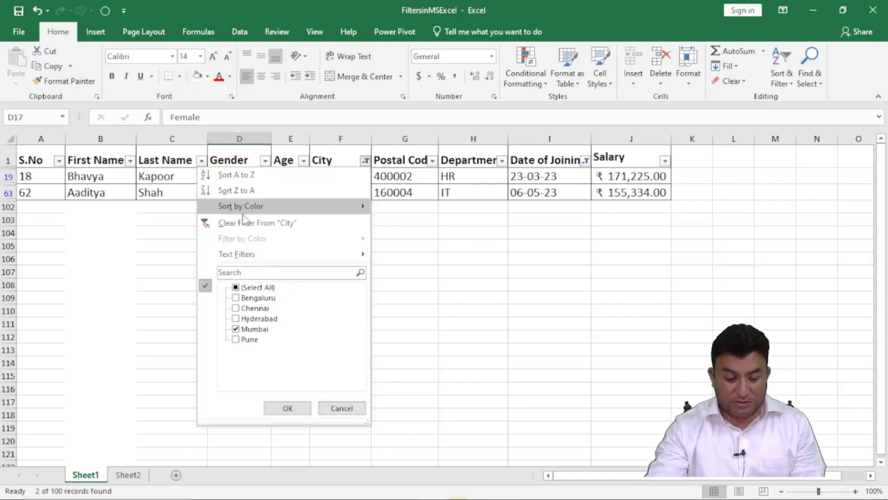
left_click(231, 223)
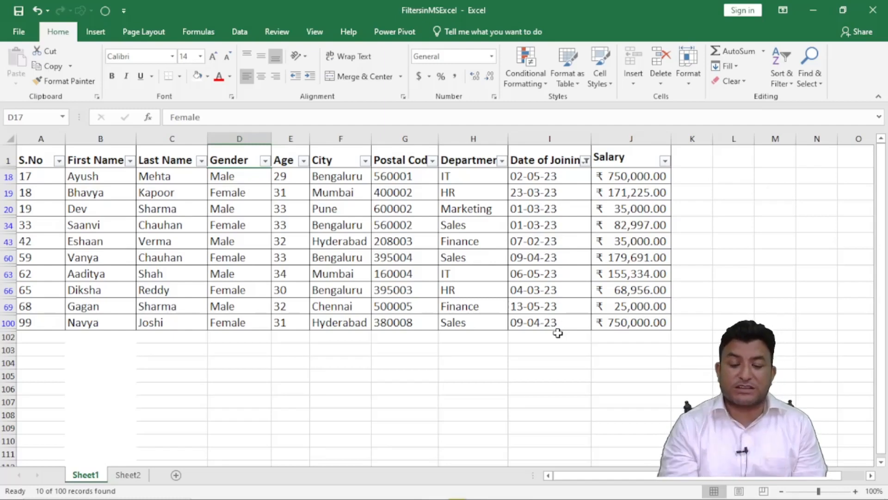
left_click(586, 161)
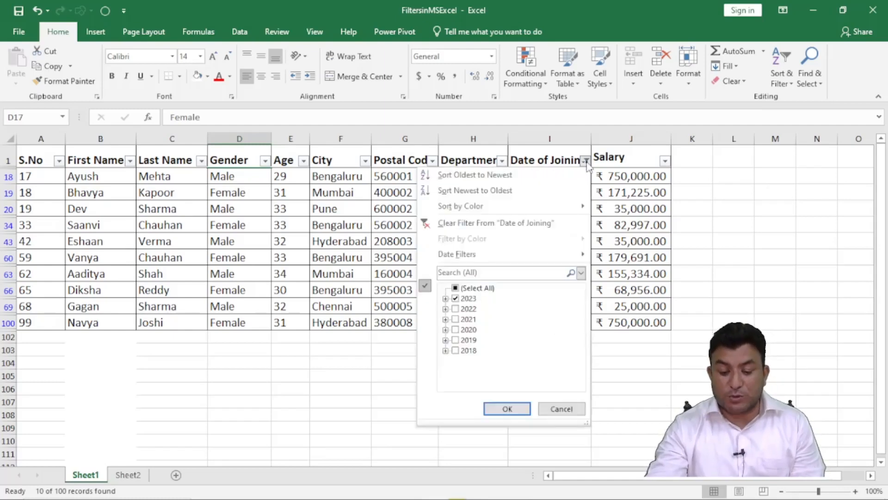
left_click(455, 288)
left_click(455, 288)
left_click(455, 299)
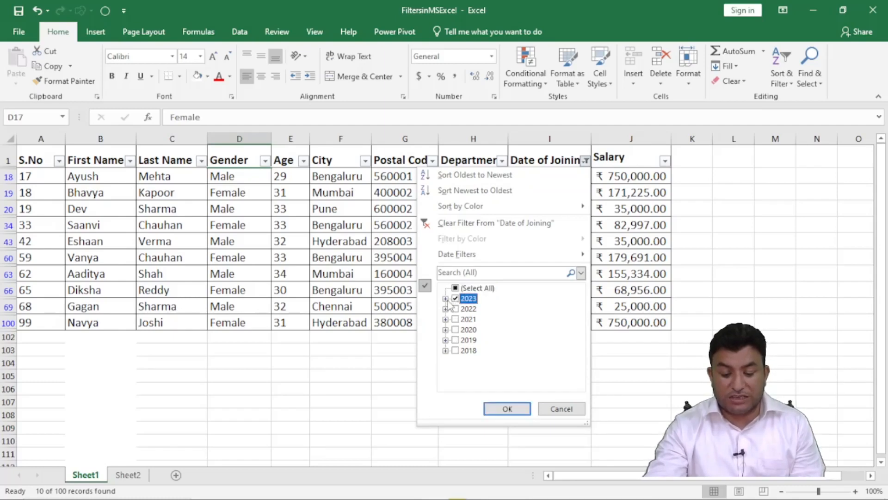
left_click(446, 299)
left_click(468, 340)
left_click(468, 330)
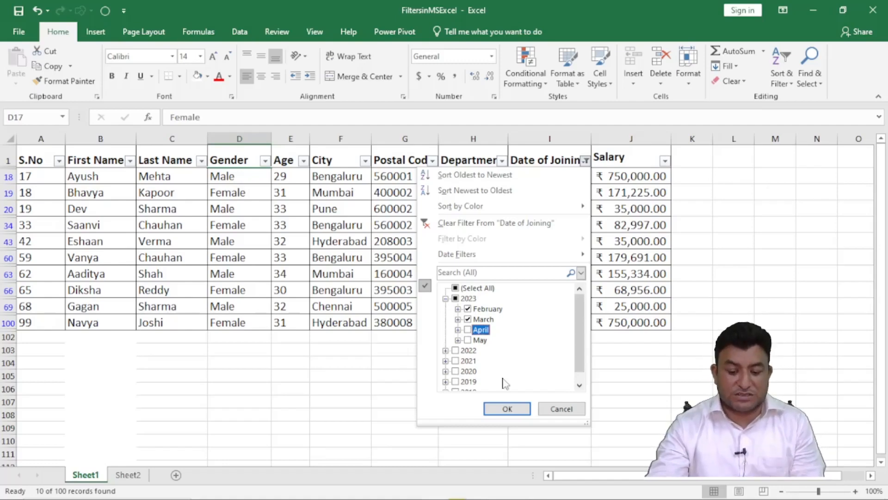
left_click(509, 409)
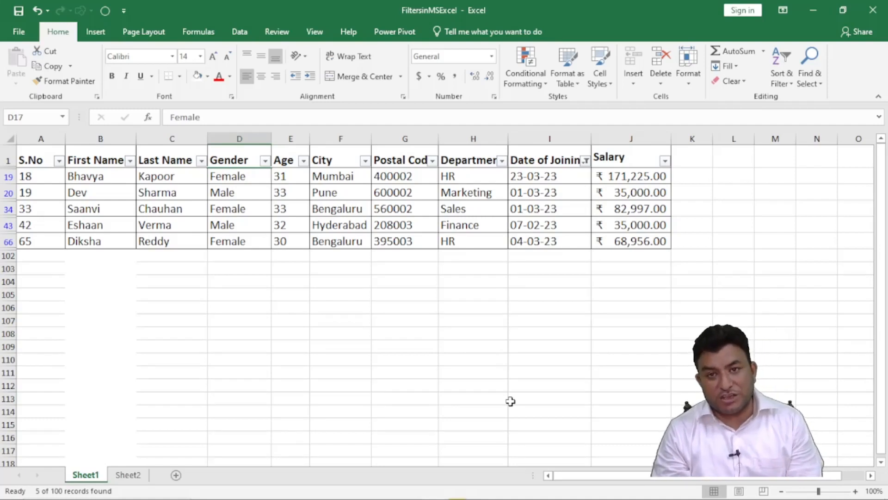
In the Date of Joining filter, deselect all dates and select only the years 2023 and 2018
left_click(586, 161)
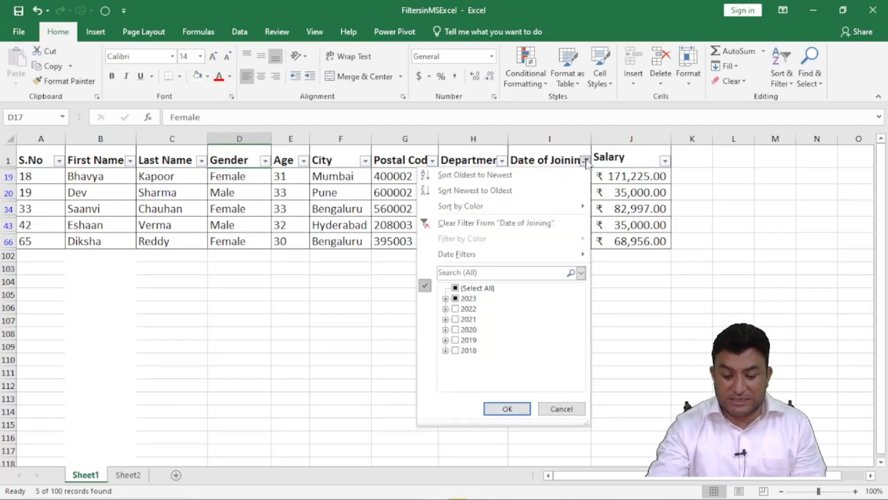
left_click(456, 288)
left_click(456, 288)
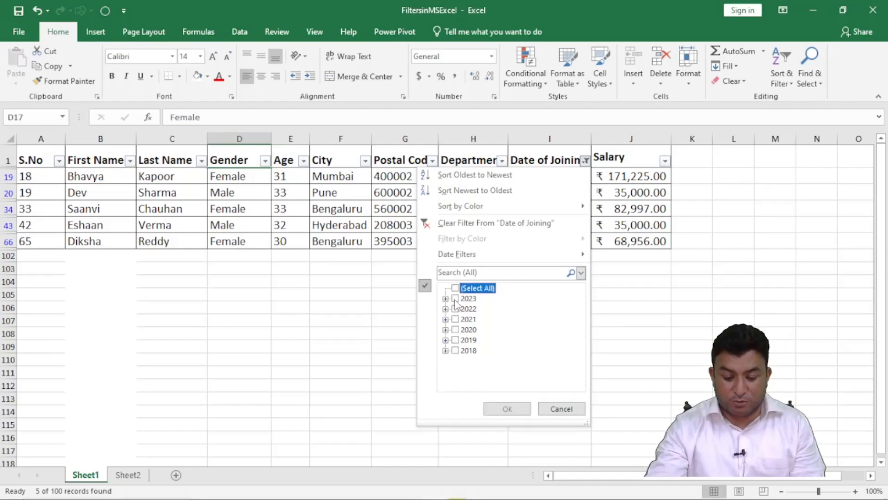
left_click(455, 298)
left_click(455, 350)
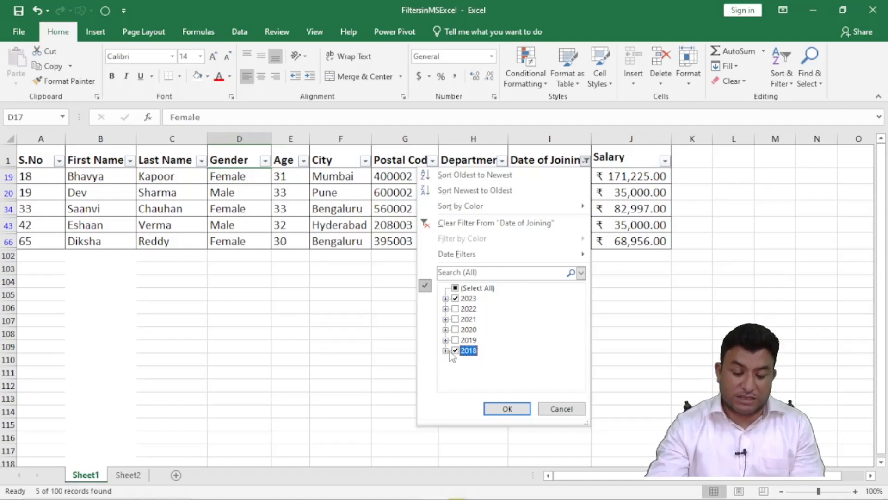
Narrow the 2018 dates in the Date of Joining filter to March and June
left_click(446, 350)
left_click(456, 309)
left_click(467, 340)
left_click(468, 350)
left_click(456, 309)
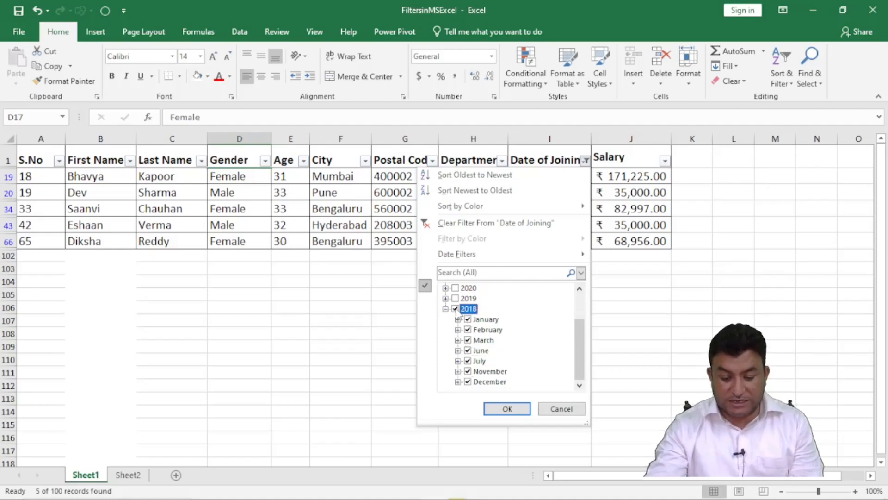
left_click(456, 309)
left_click(467, 340)
left_click(468, 352)
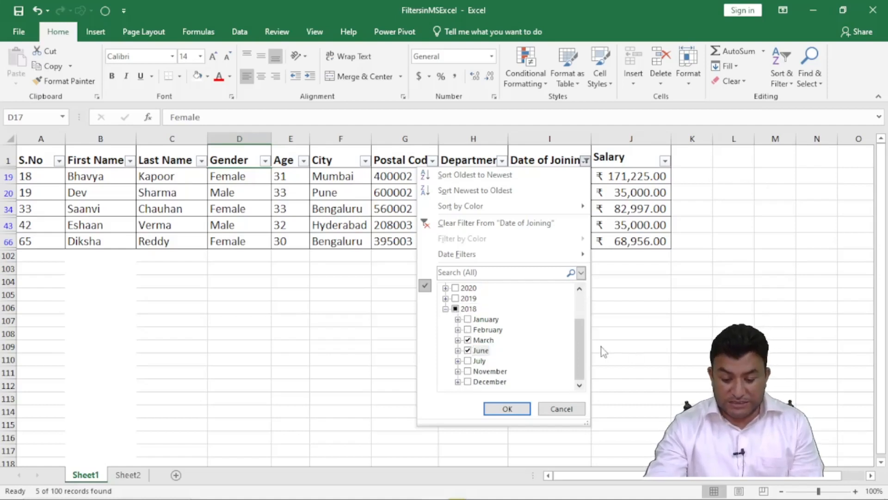
Narrow the 2023 dates to March and May and apply the Date of Joining filter
scroll(586, 347, "up", 2)
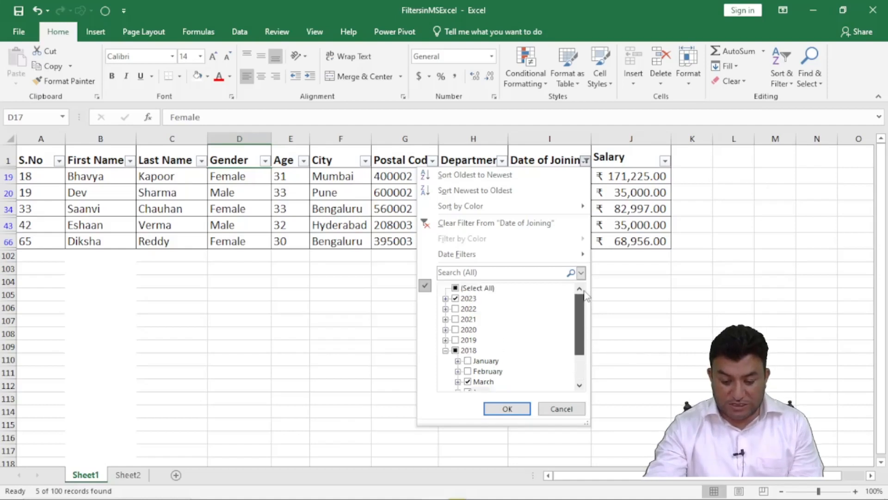
left_click(445, 298)
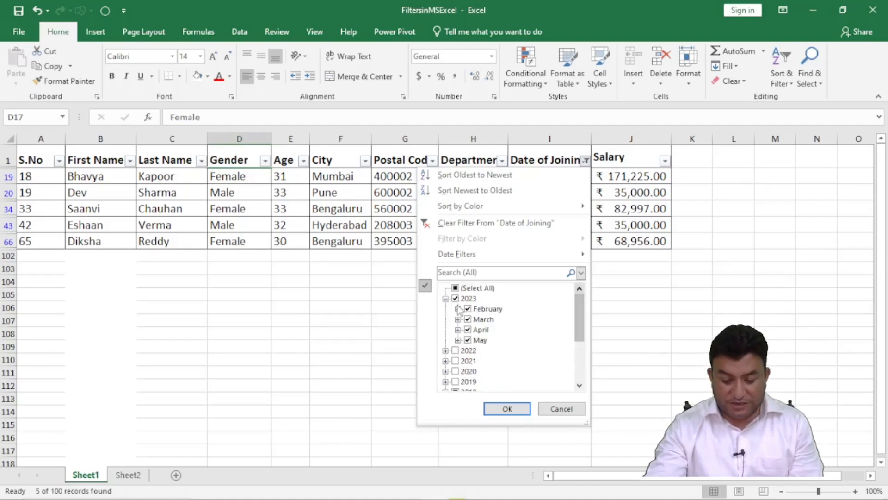
left_click(456, 298)
left_click(468, 319)
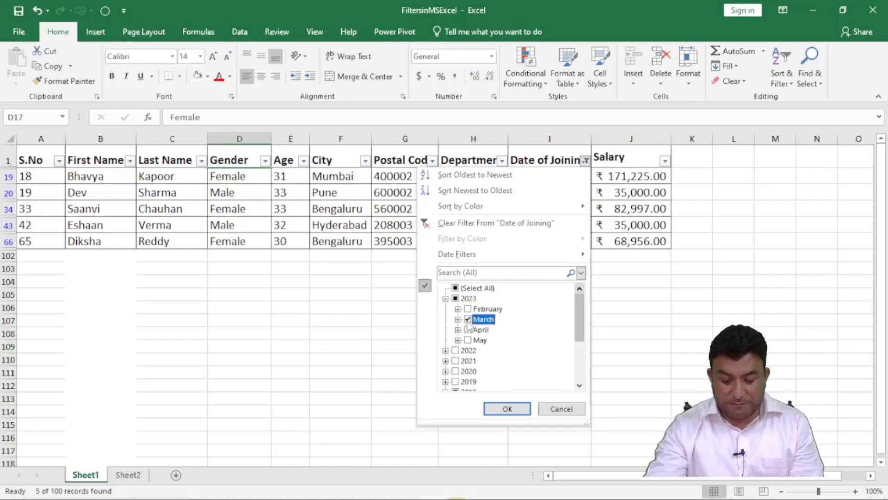
left_click(468, 340)
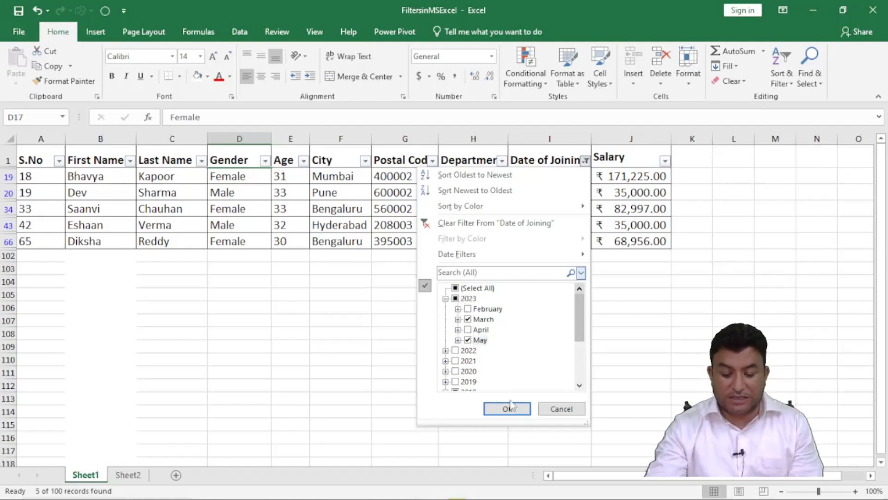
scroll(584, 324, "down", 3)
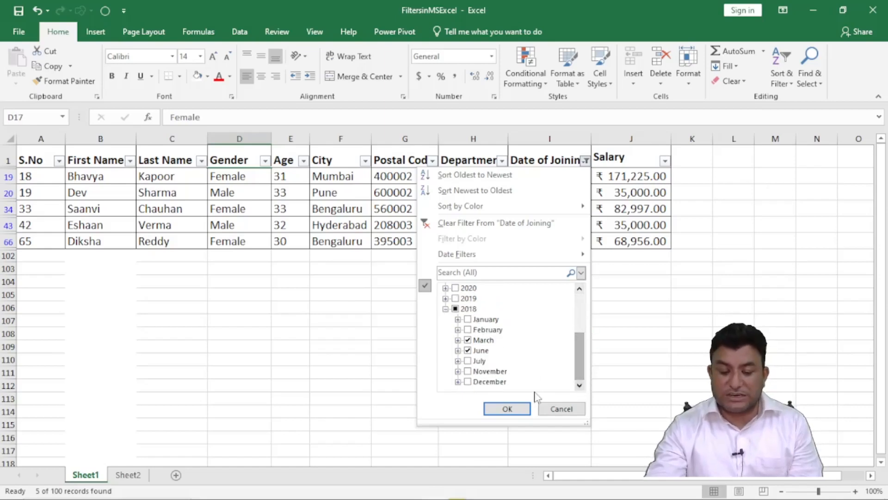
left_click(507, 409)
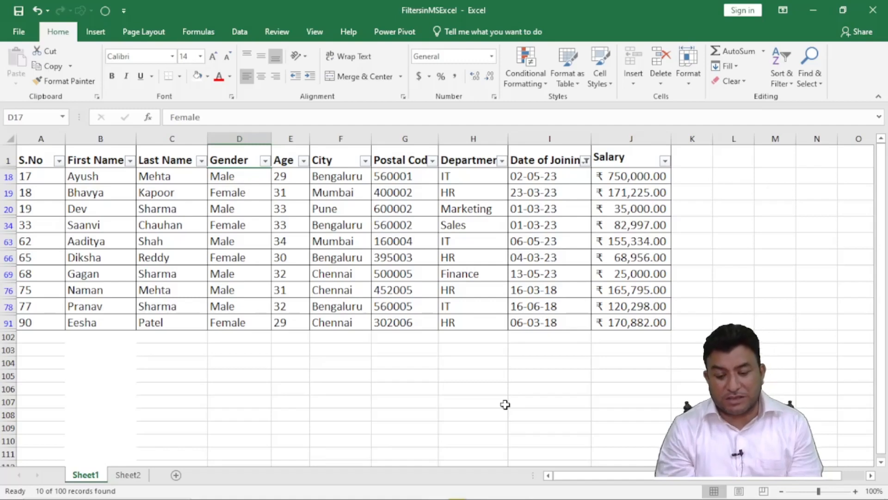
Turn off the filters for the whole employee table
left_click(534, 209)
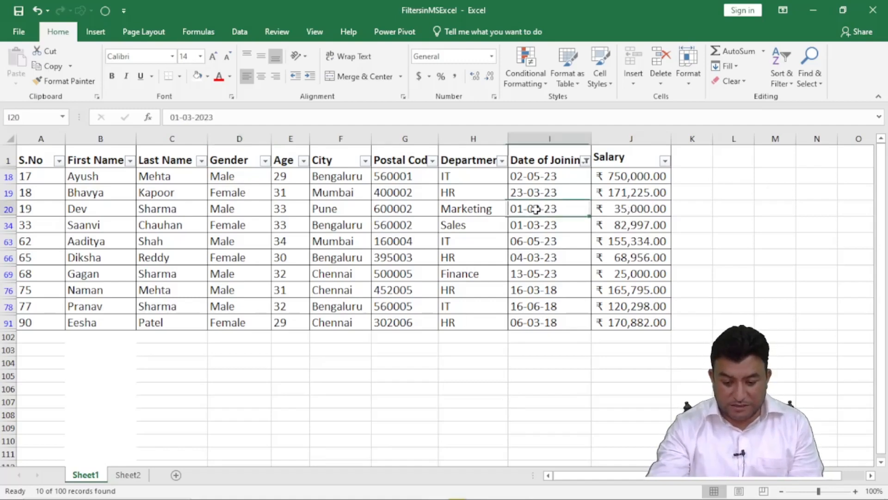
key("shift+Down")
left_click(539, 178)
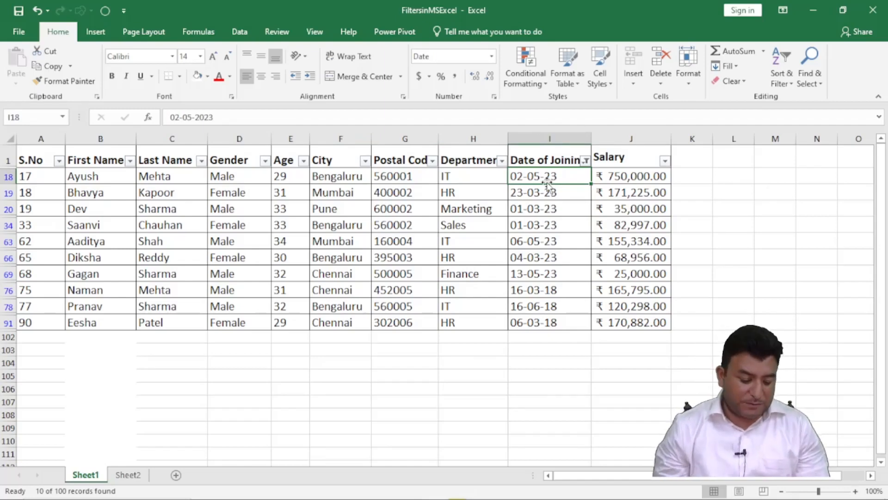
key("ctrl+shift+l")
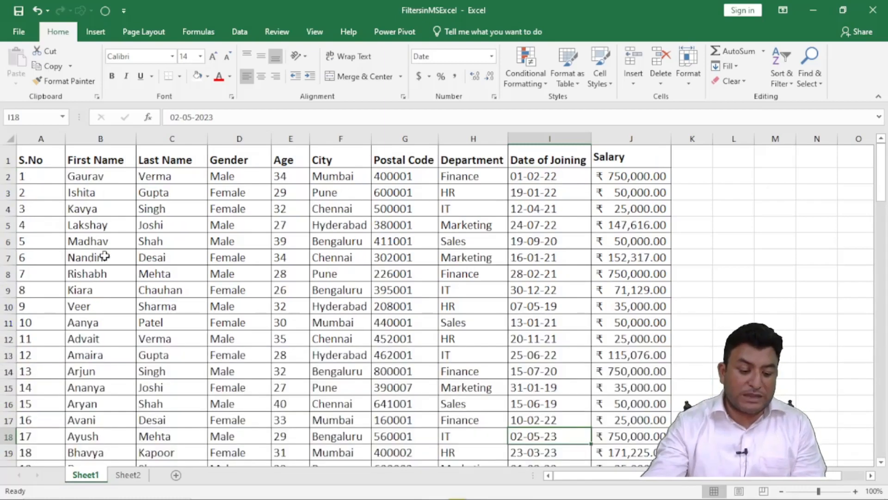
Fill cells B8, B11 and B14 in the First Name column with yellow
left_click(90, 272)
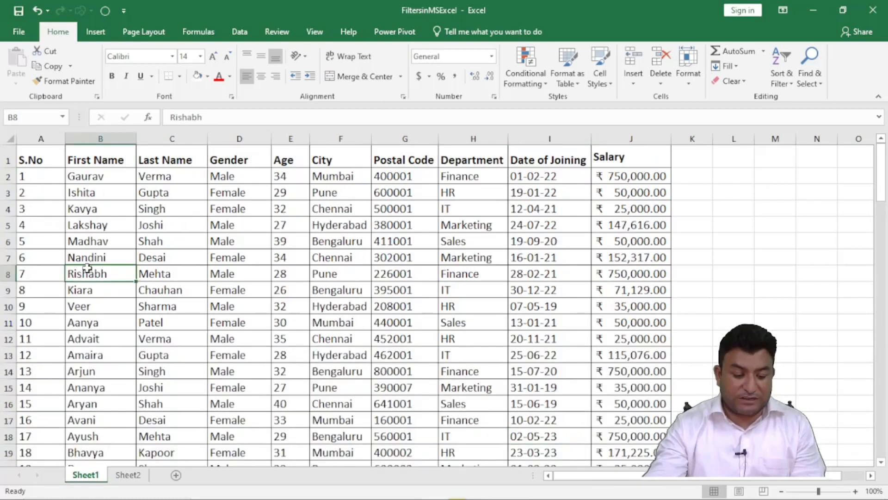
left_click(209, 76)
left_click(229, 178)
left_click(90, 322)
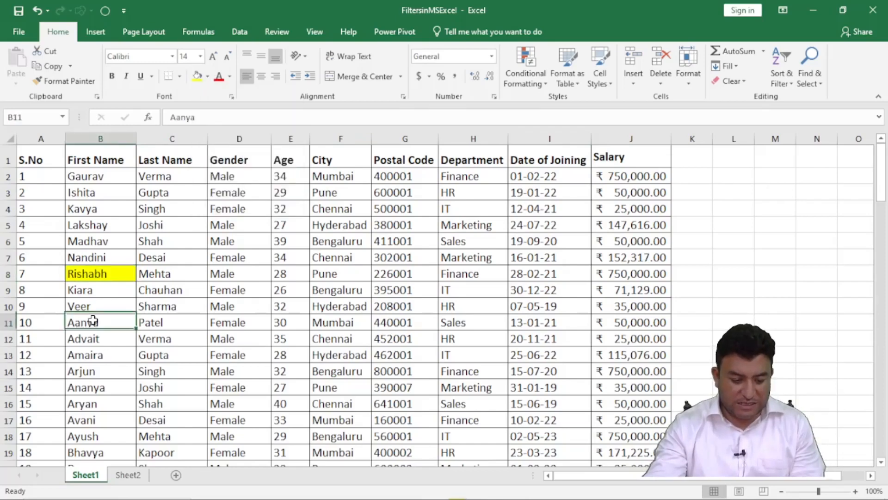
left_click(197, 76)
left_click(74, 370)
left_click(197, 76)
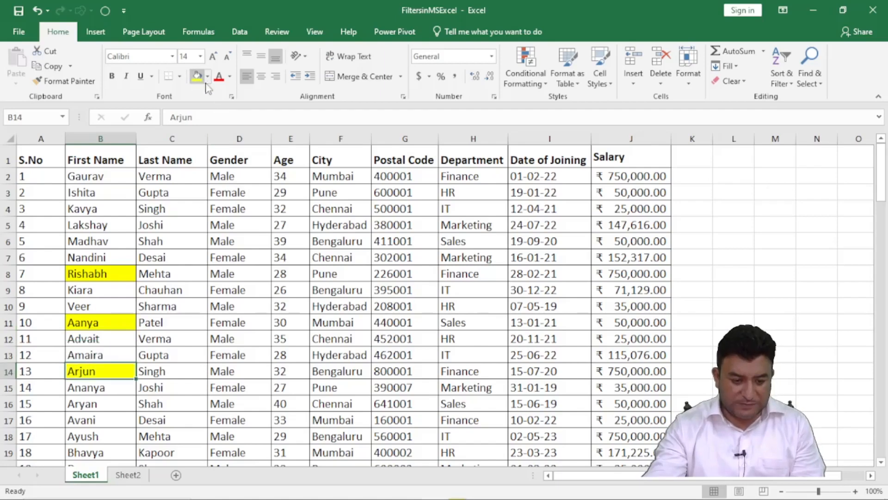
Fill cells B16, B21 and B25 in the First Name column with light blue-gray
left_click(89, 399)
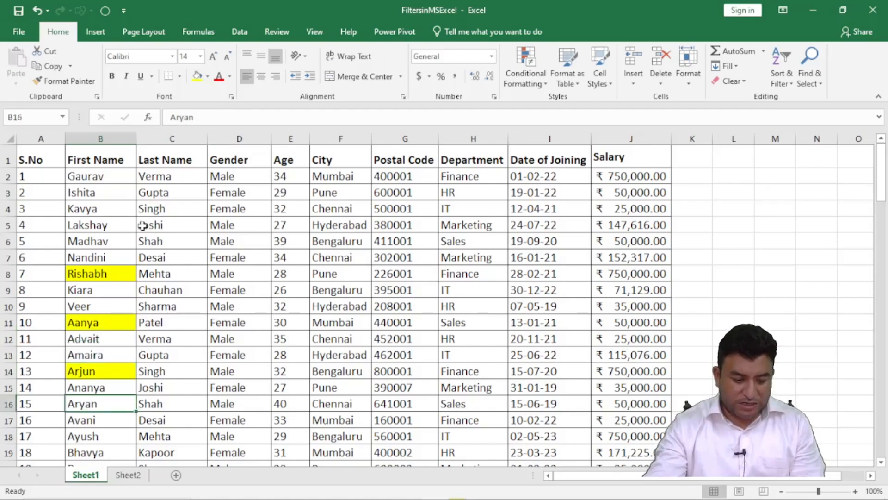
left_click(208, 78)
left_click(230, 119)
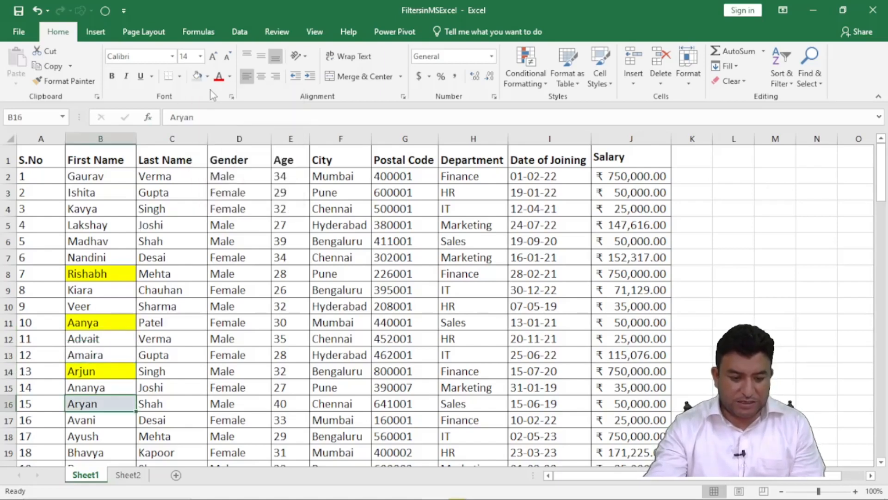
scroll(111, 345, "down", 3)
left_click(91, 347)
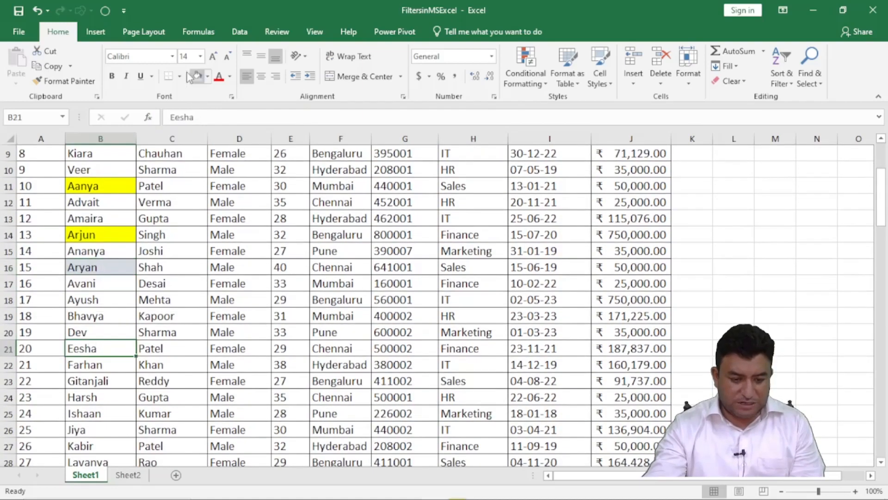
left_click(197, 77)
left_click(97, 417)
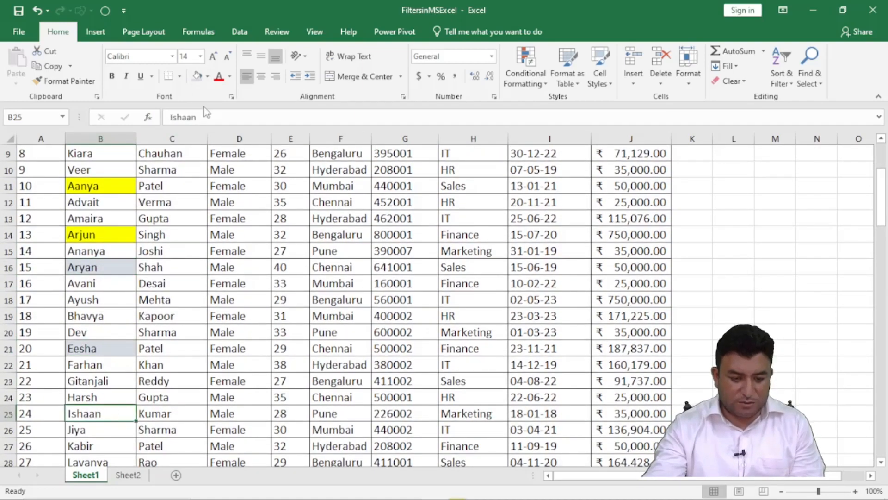
left_click(198, 77)
left_click(165, 365)
Turn the table's filters back on and filter the First Name column by yellow cell color
scroll(165, 363, "up", 3)
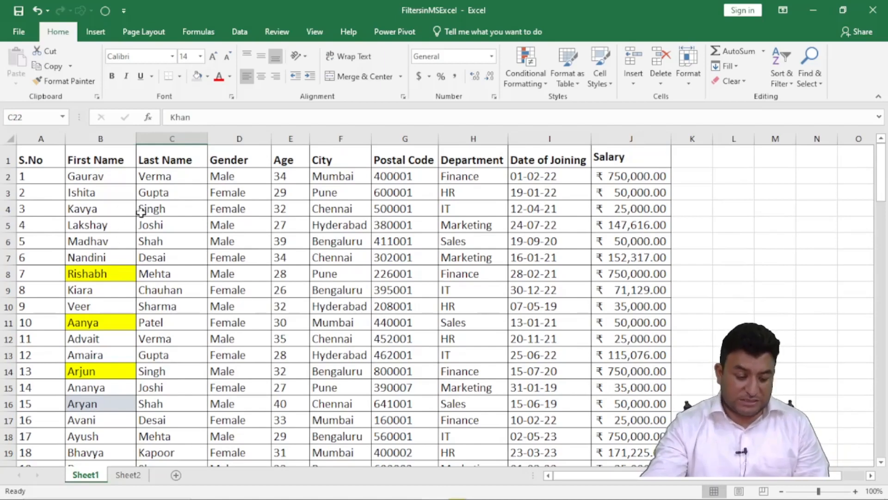
key("ctrl+shift+l")
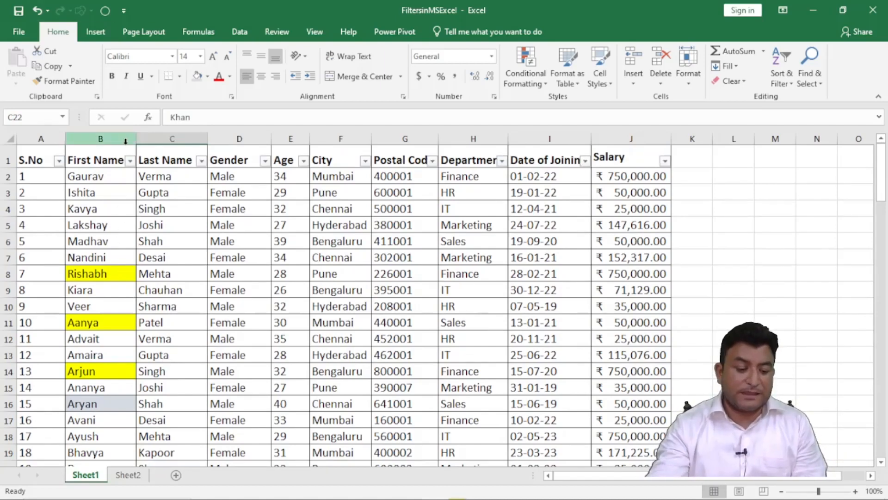
left_click(130, 161)
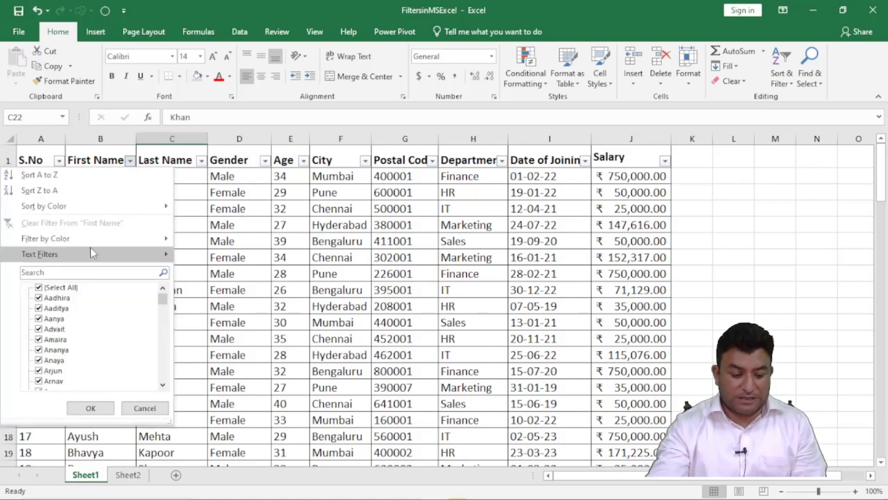
mouse_move(90, 240)
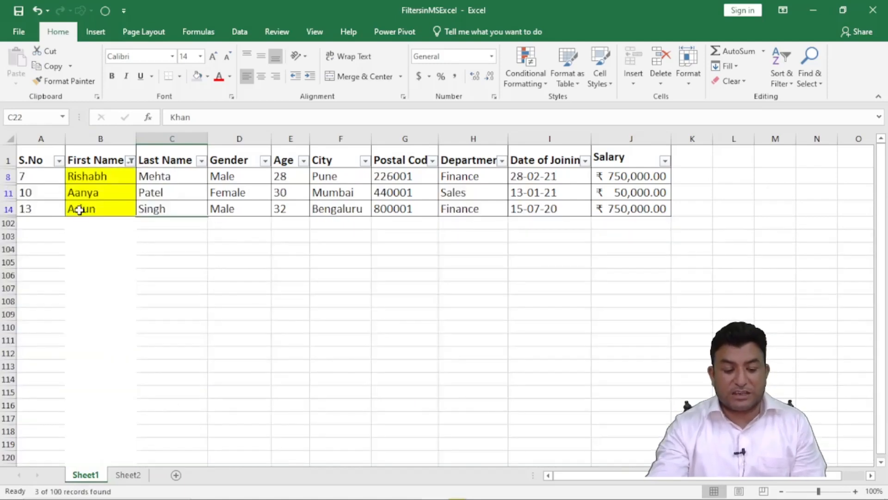
Clear the First Name column's yellow filter and filter the column by the light blue-gray cell color
left_click(131, 164)
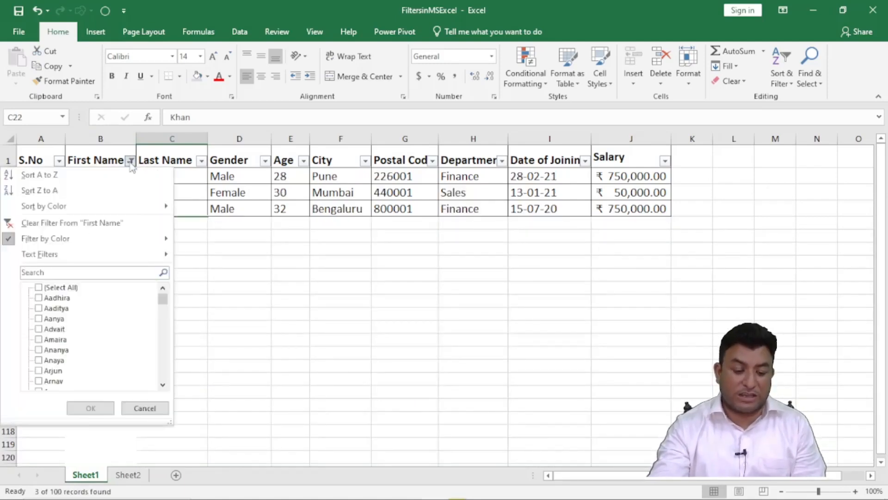
left_click(62, 226)
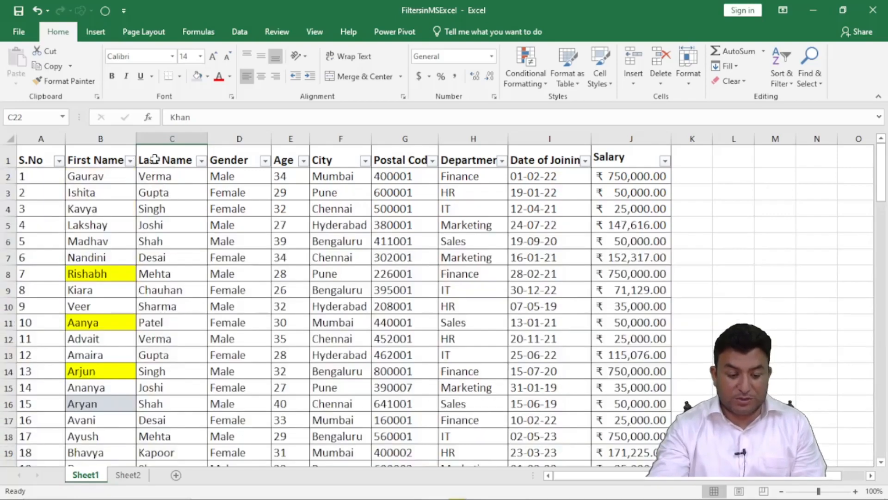
left_click(130, 161)
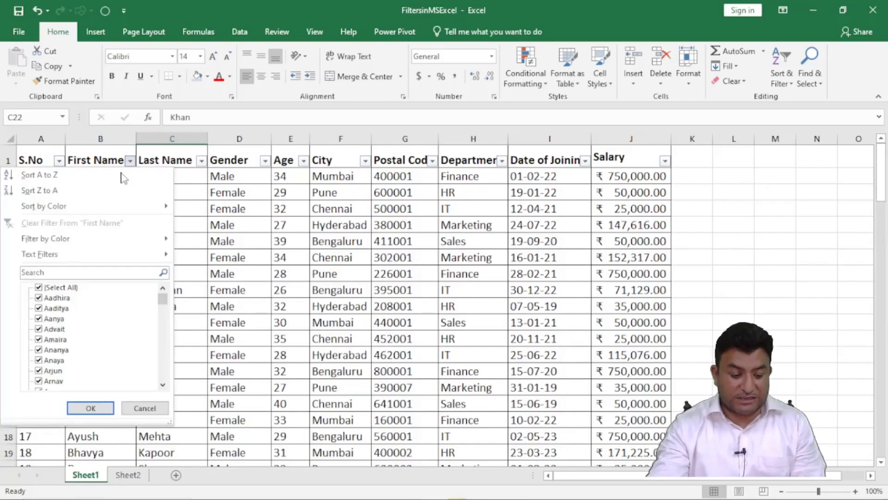
mouse_move(92, 242)
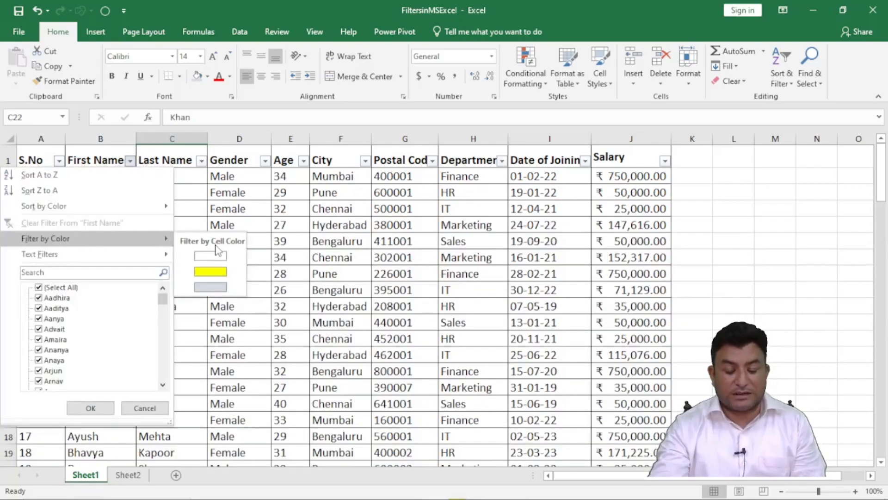
left_click(210, 287)
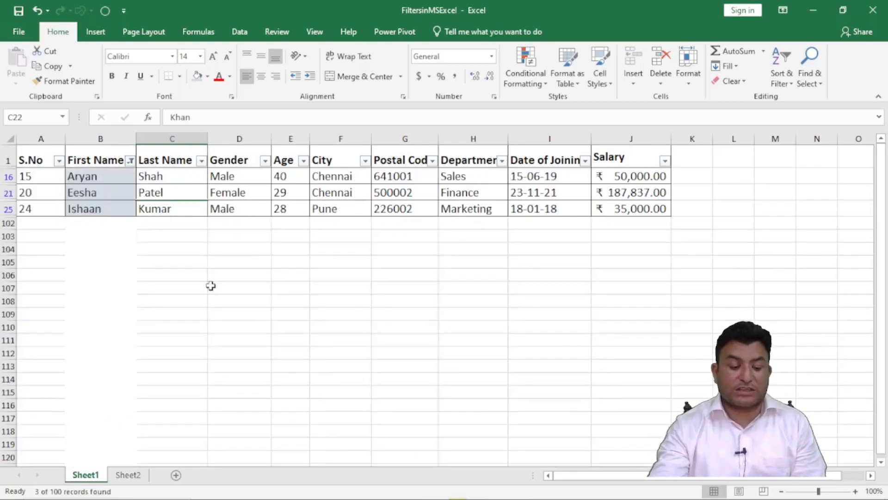